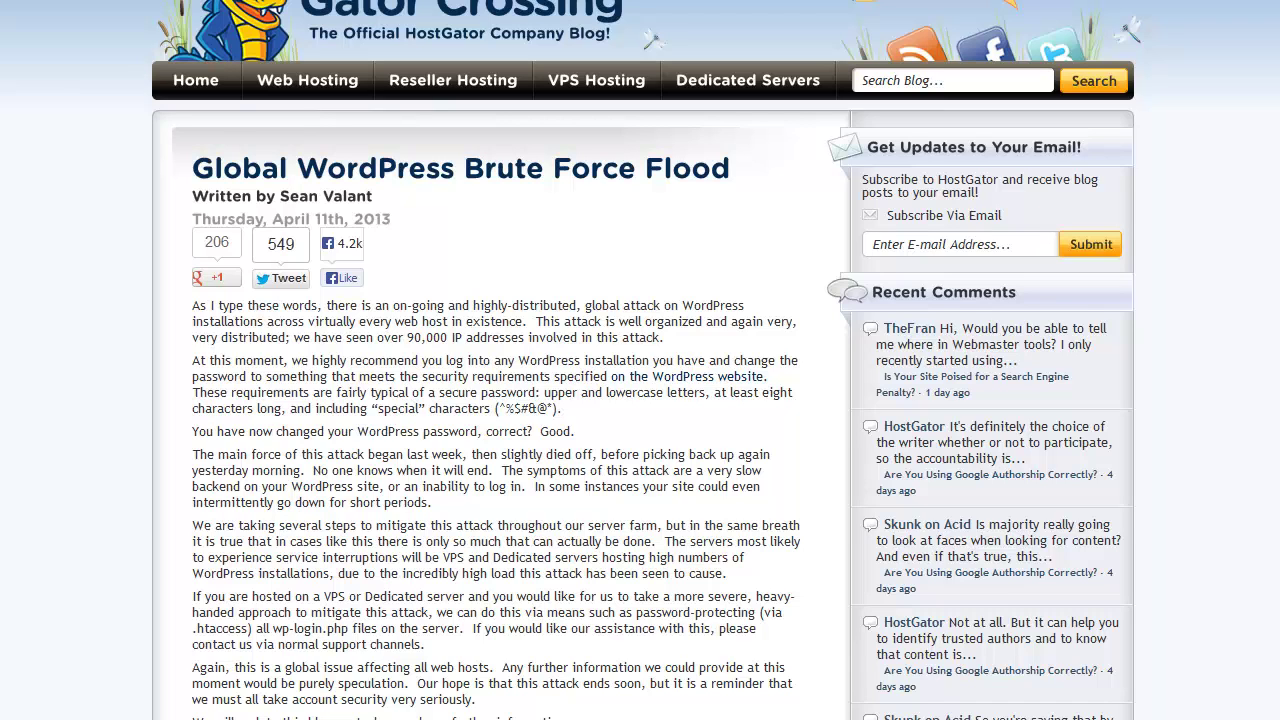
Step: Scroll through the HostGator article on the global WordPress brute force flood
scroll(640, 360, "down", 3)
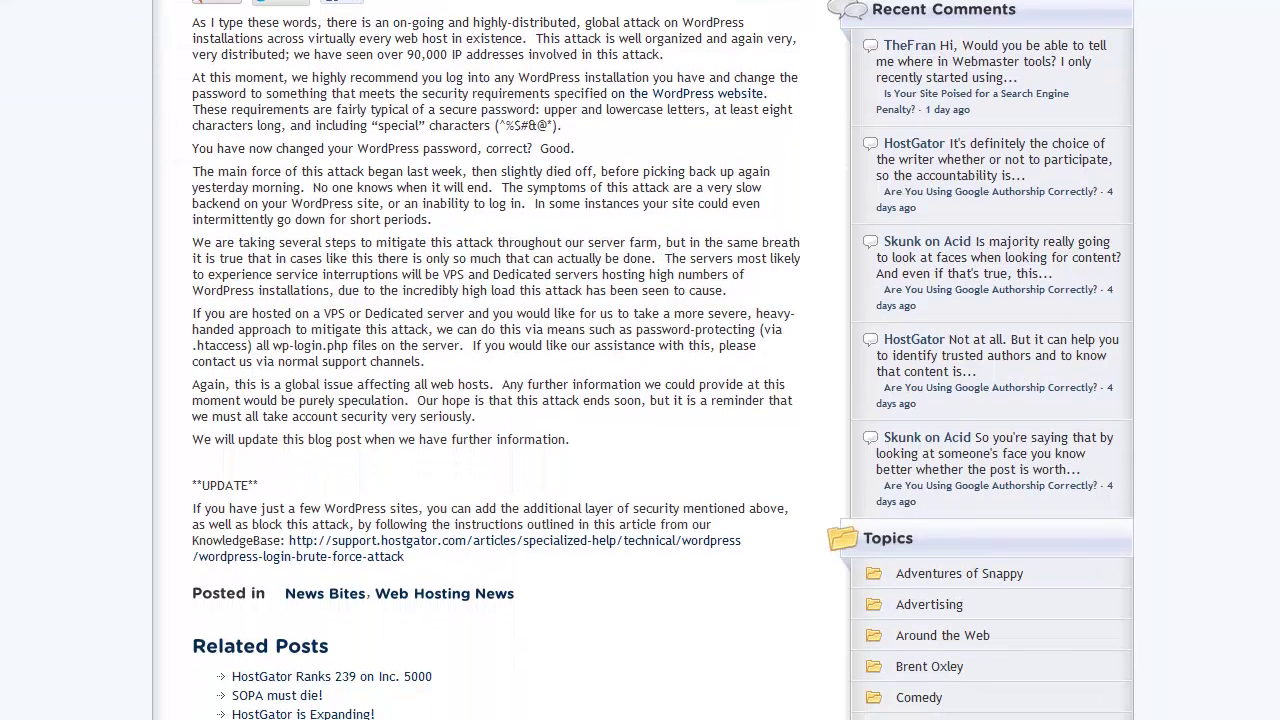
scroll(429, 452, "up", 2)
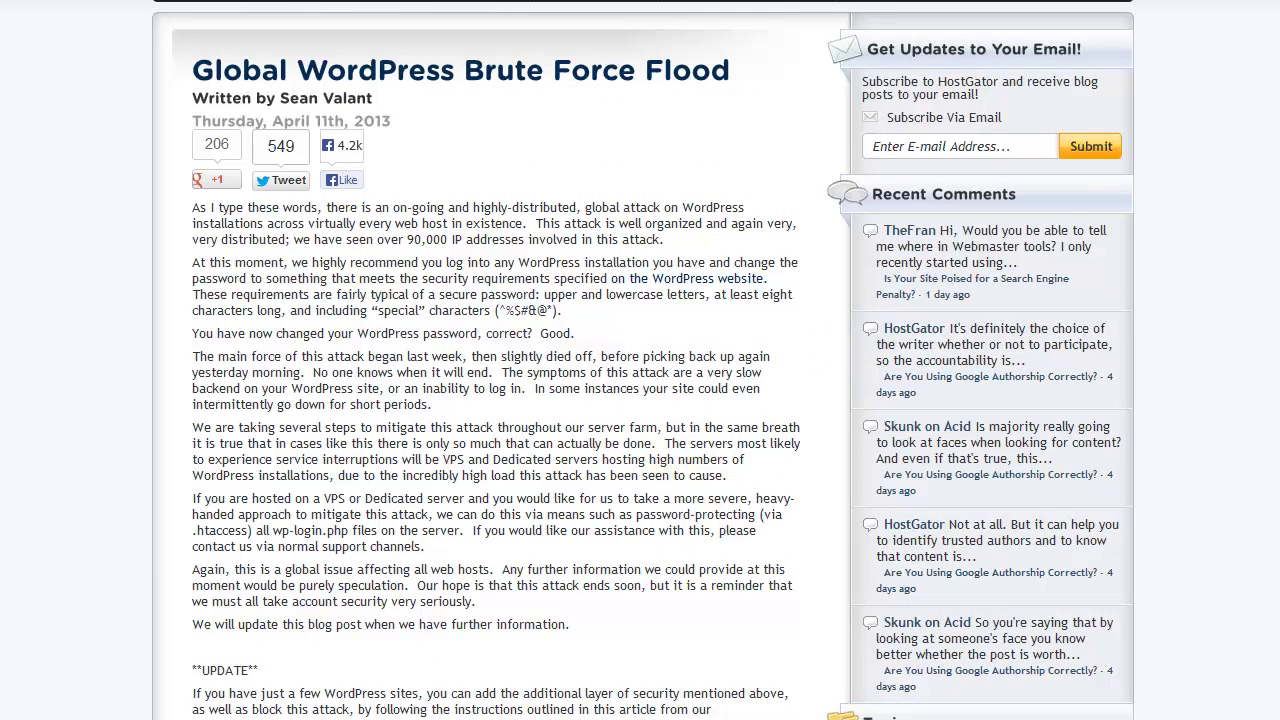
scroll(640, 360, "up", 1)
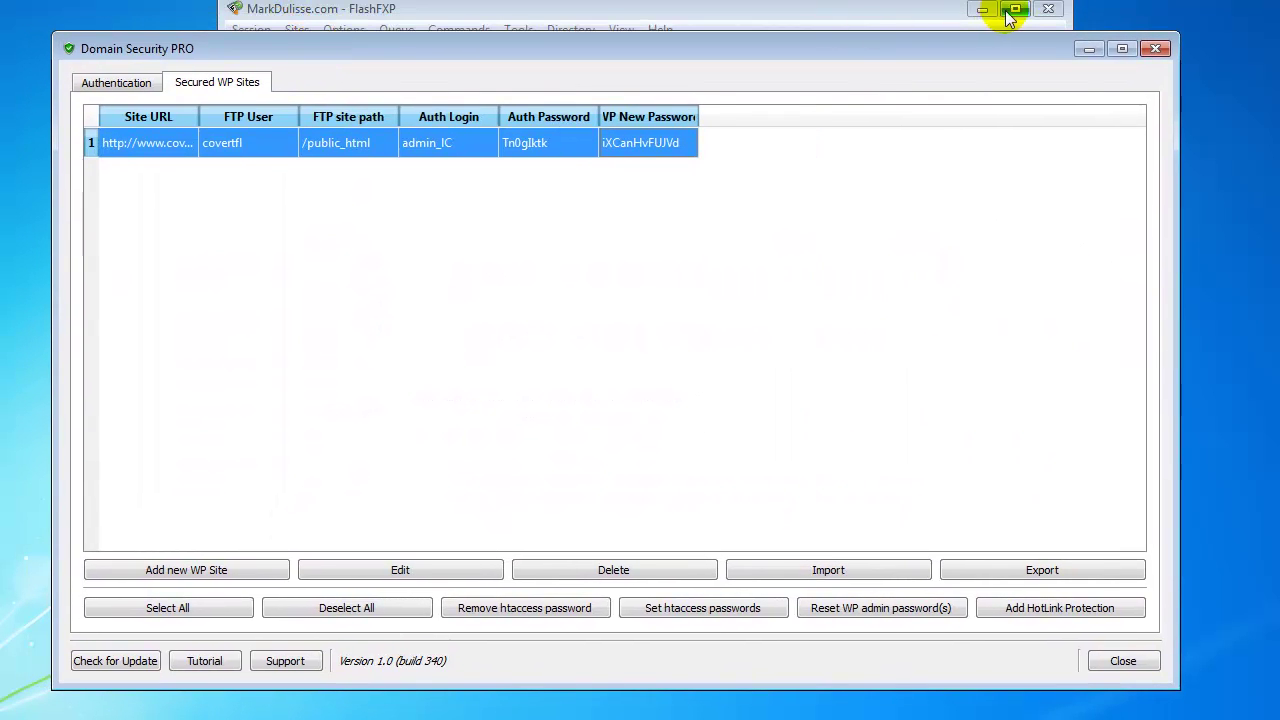
Step: Close FlashFXP and make Domain Security PRO the active window
left_click(1045, 9)
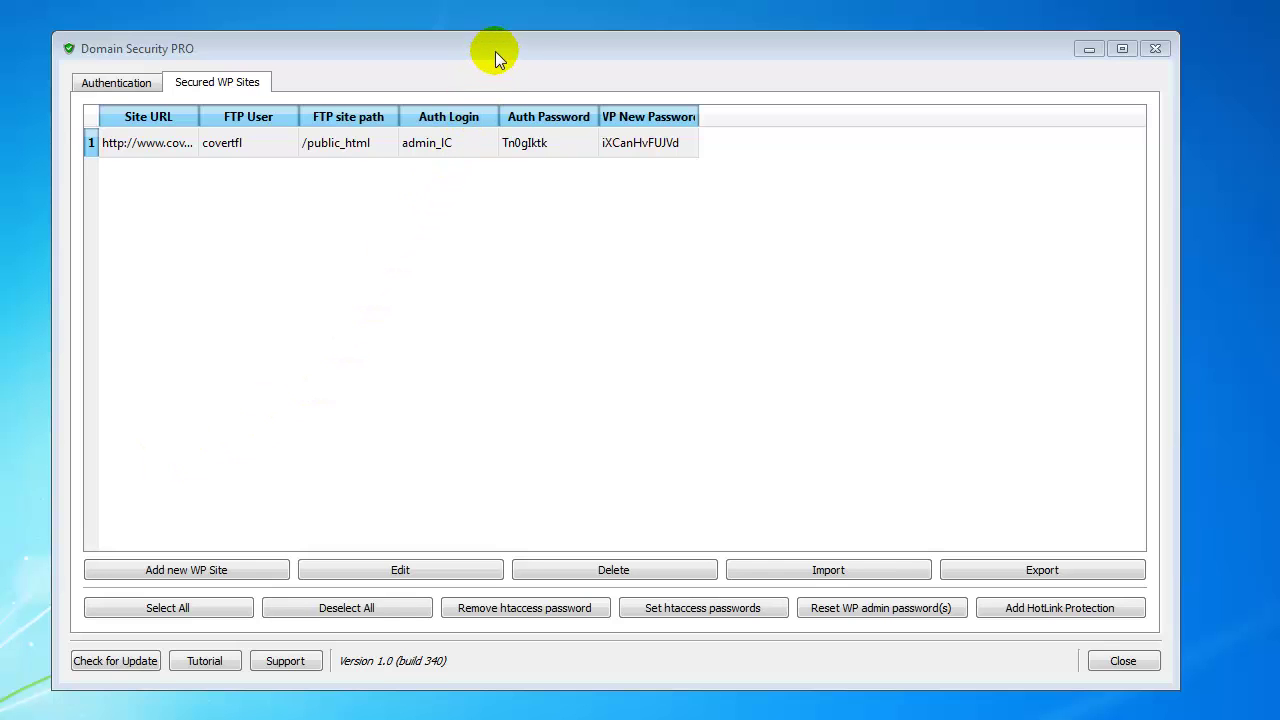
left_click_drag(495, 51, 493, 61)
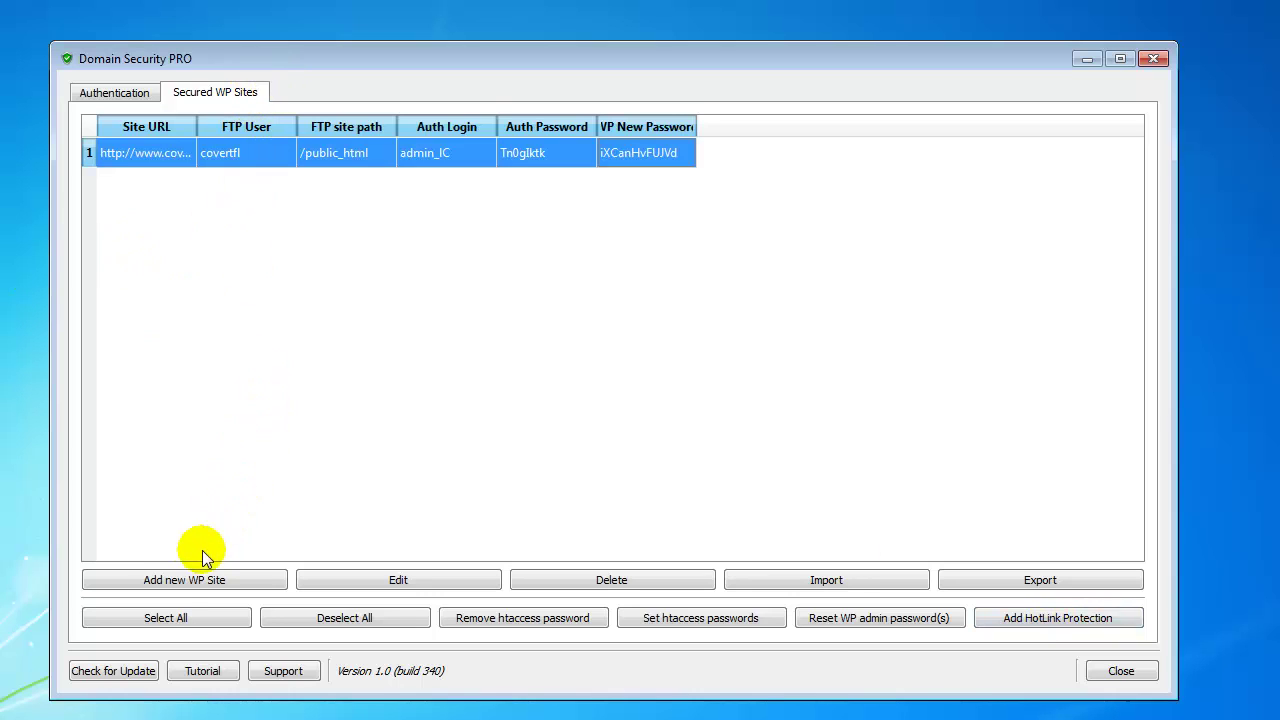
Step: Inspect the Add new WP Site form, cancel it, and widen the Site URL column
left_click(182, 582)
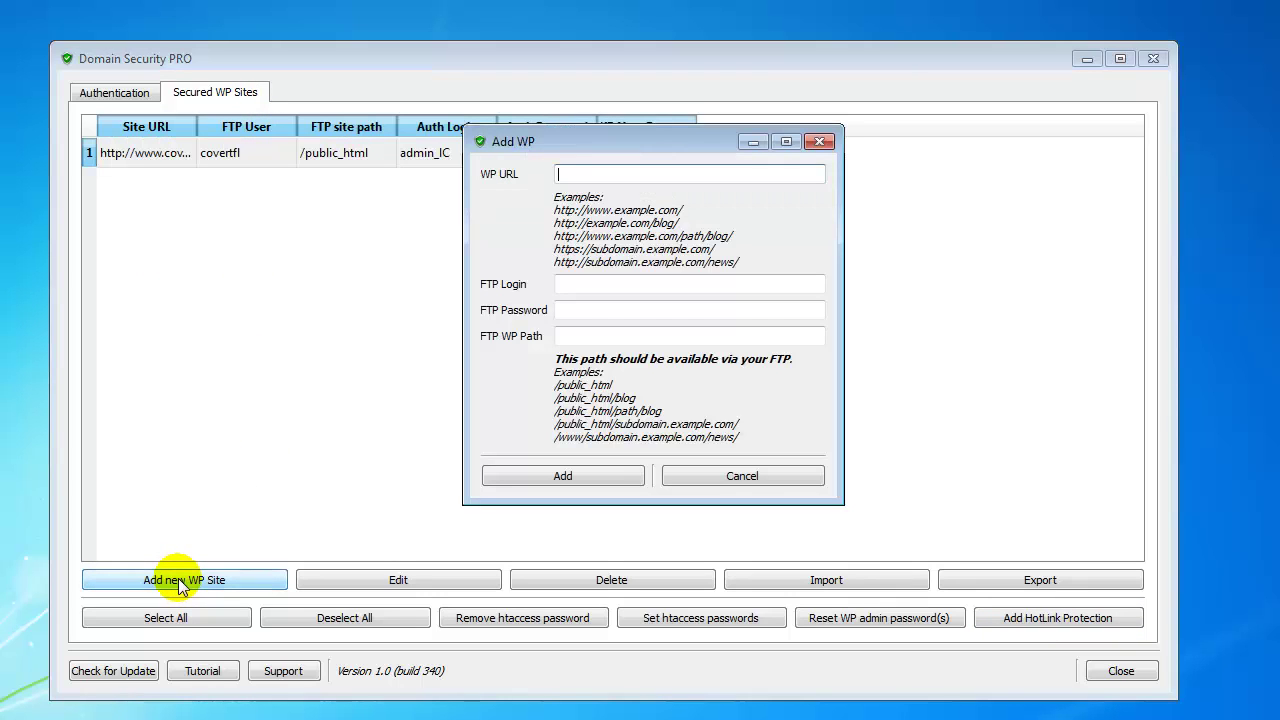
left_click_drag(595, 141, 589, 163)
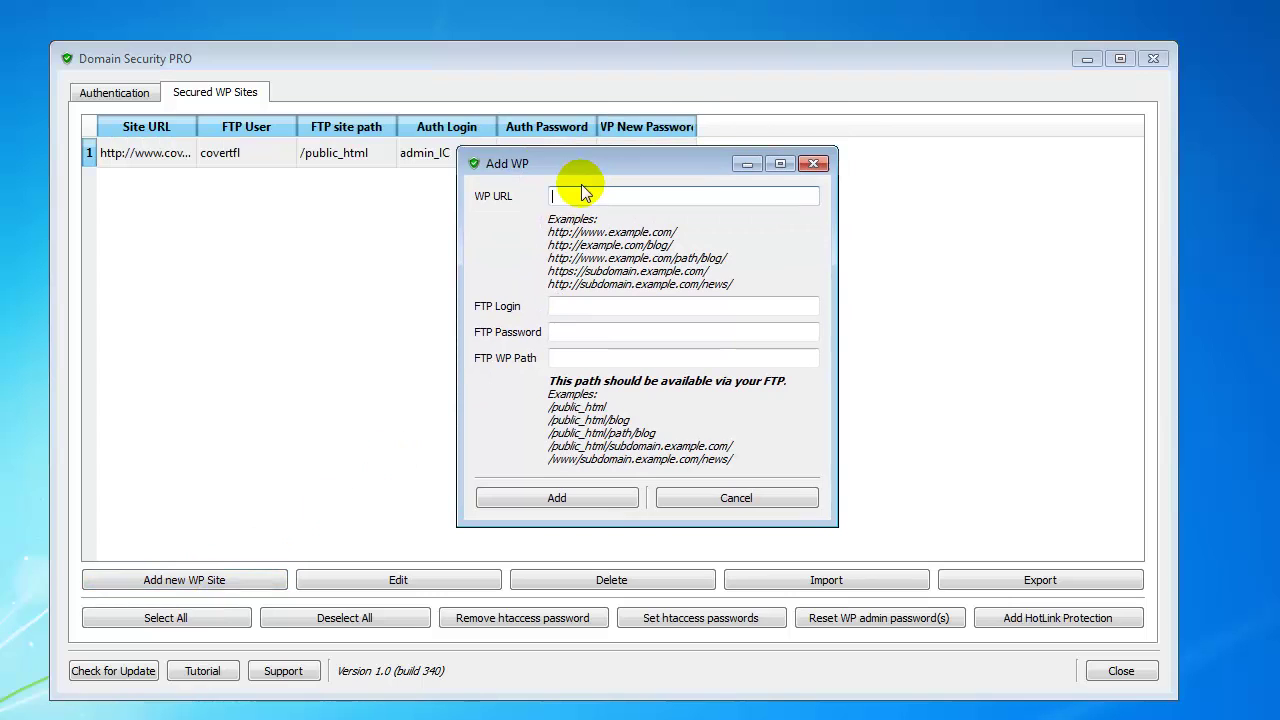
left_click(585, 306)
left_click(585, 333)
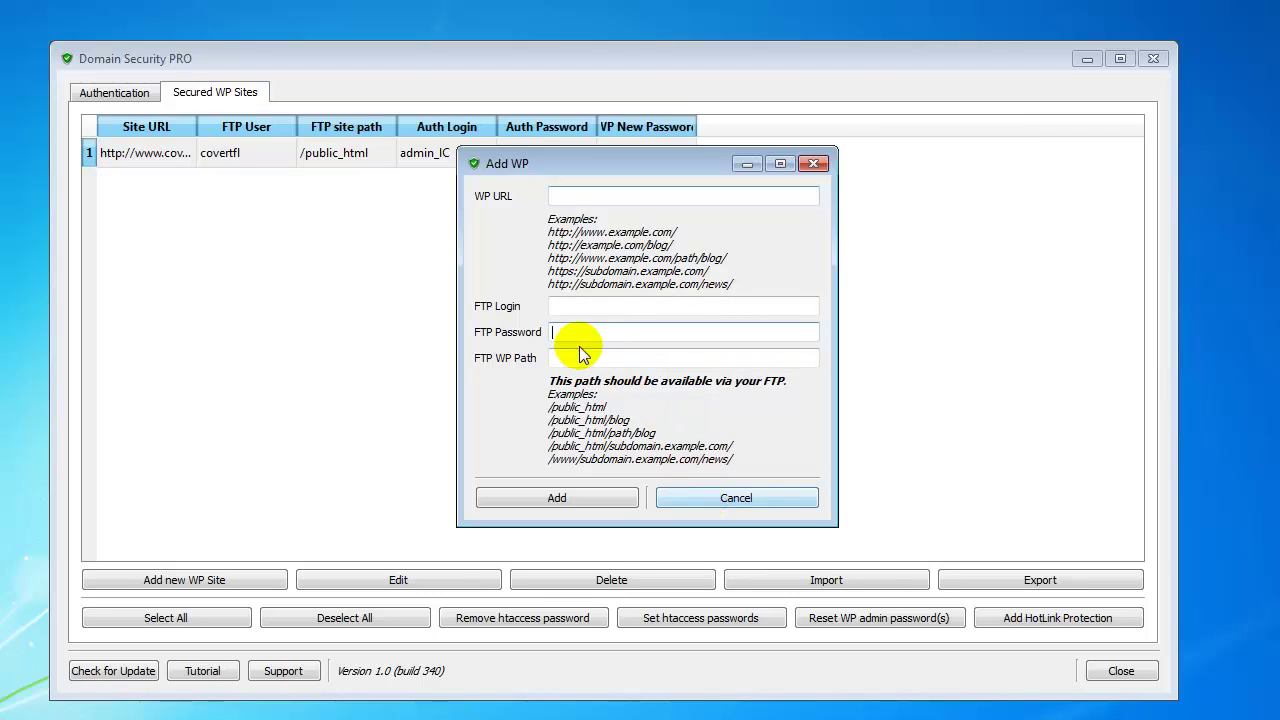
left_click(672, 497)
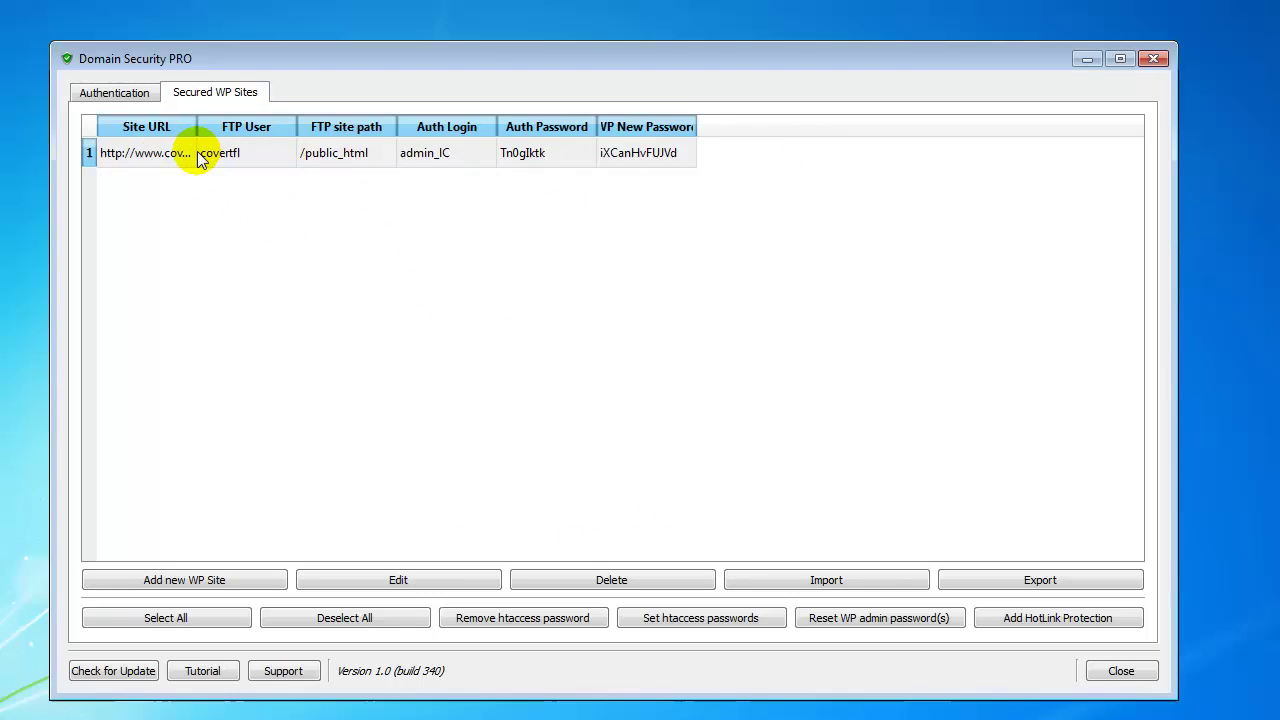
left_click_drag(196, 126, 284, 124)
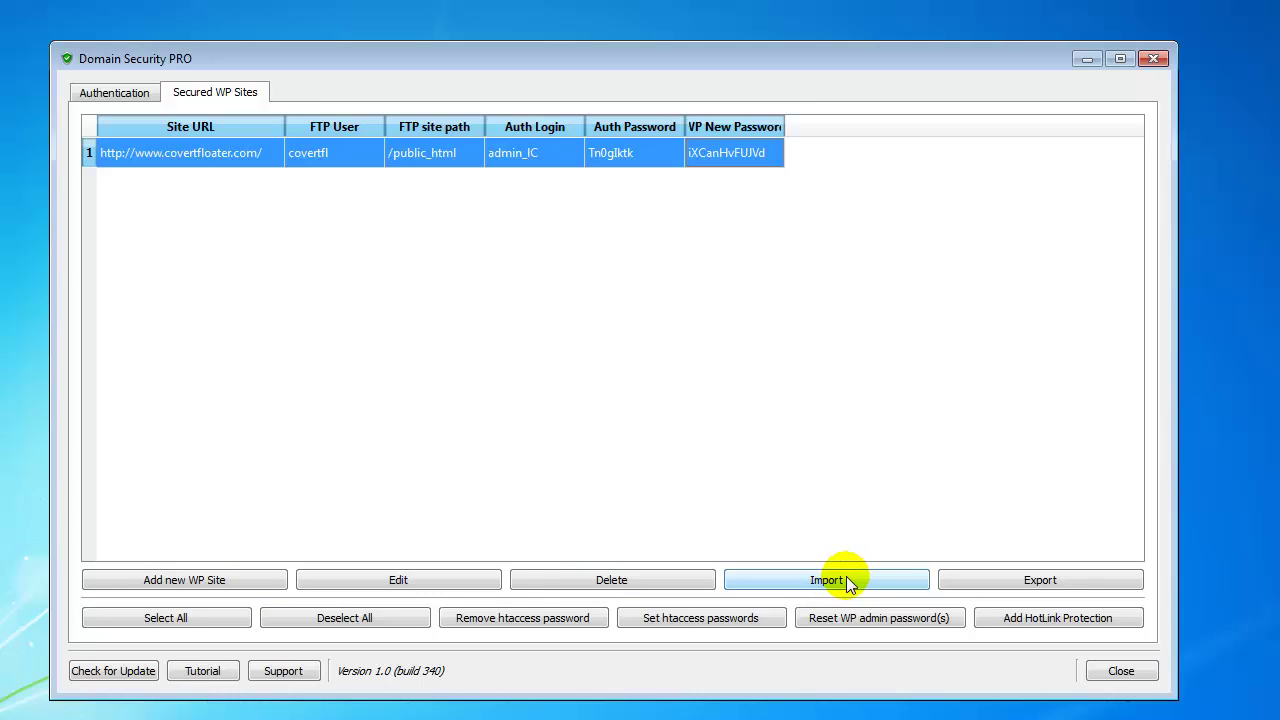
Step: Export the secured sites list, then open covertfloater.com/wp-admin/ and fill the WordPress password field
left_click(1038, 584)
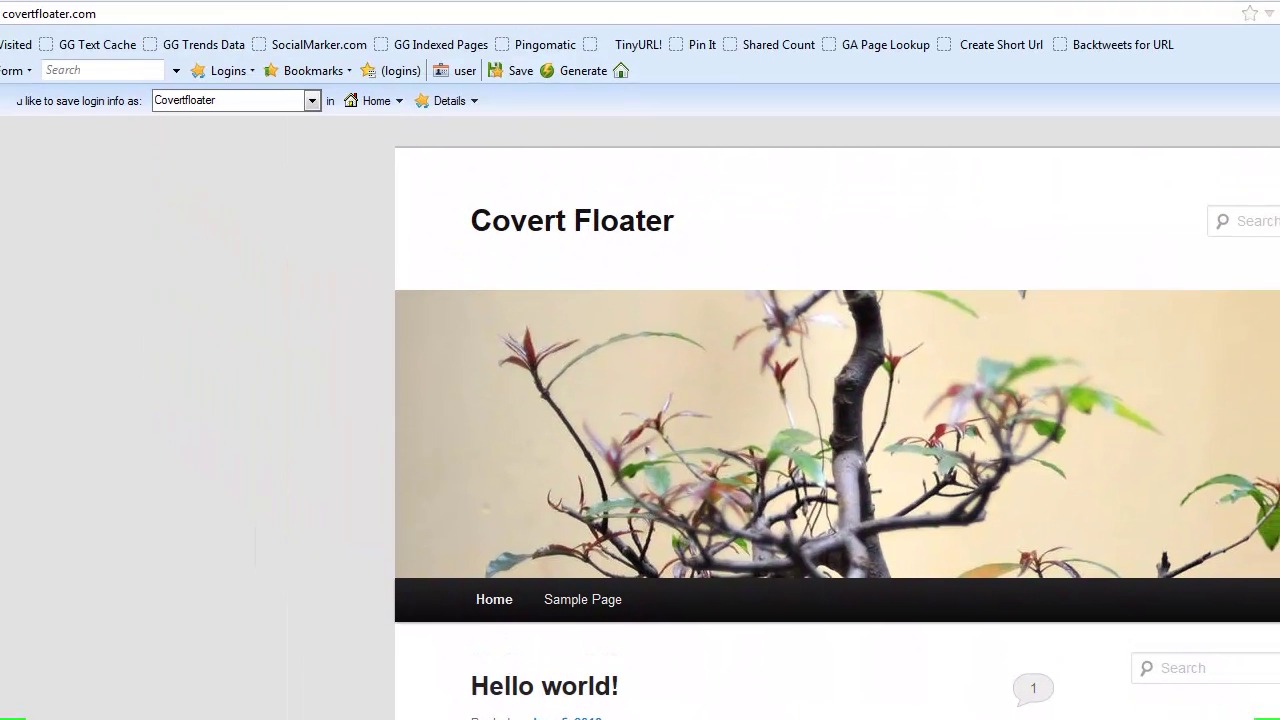
left_click(119, 13)
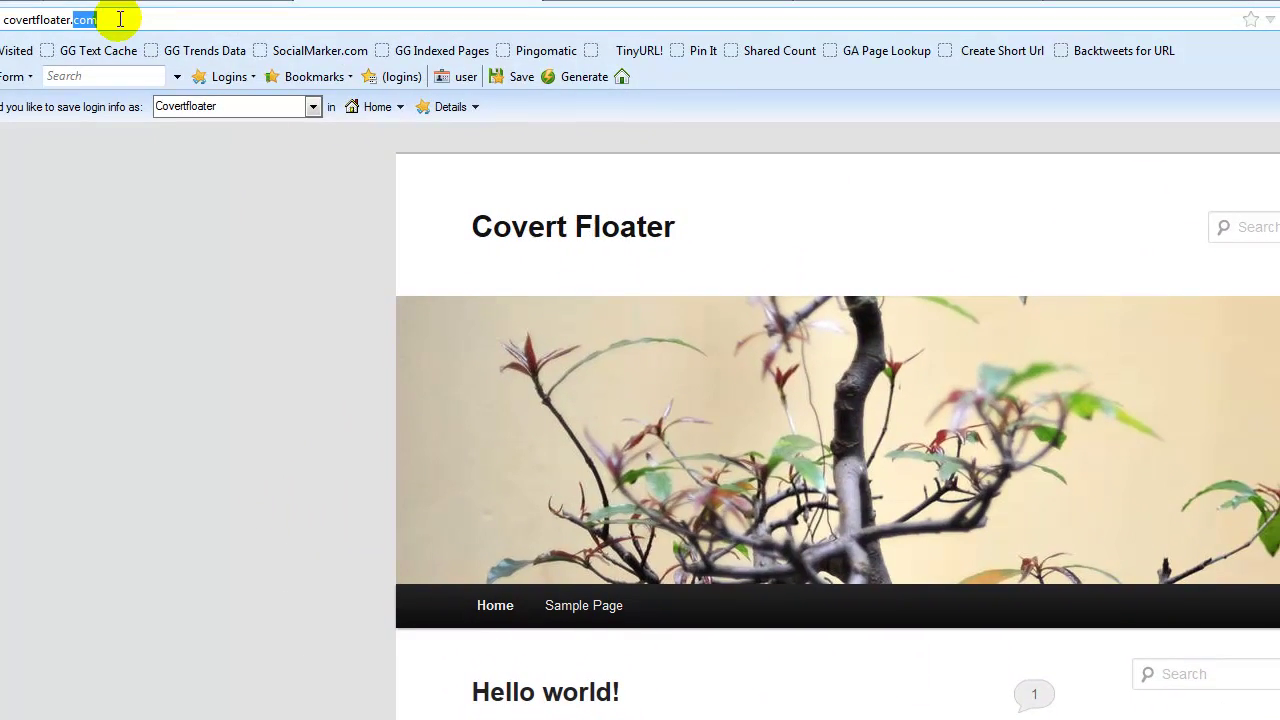
type("/wp-admin/")
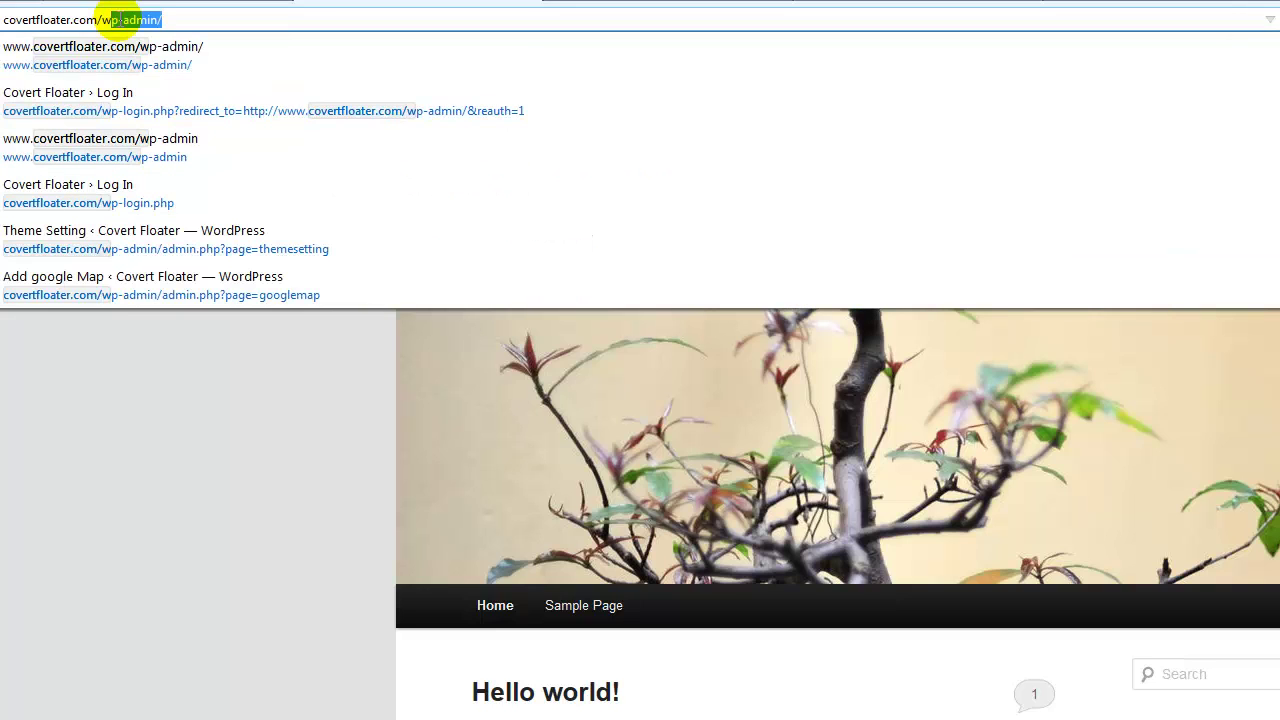
left_click(152, 65)
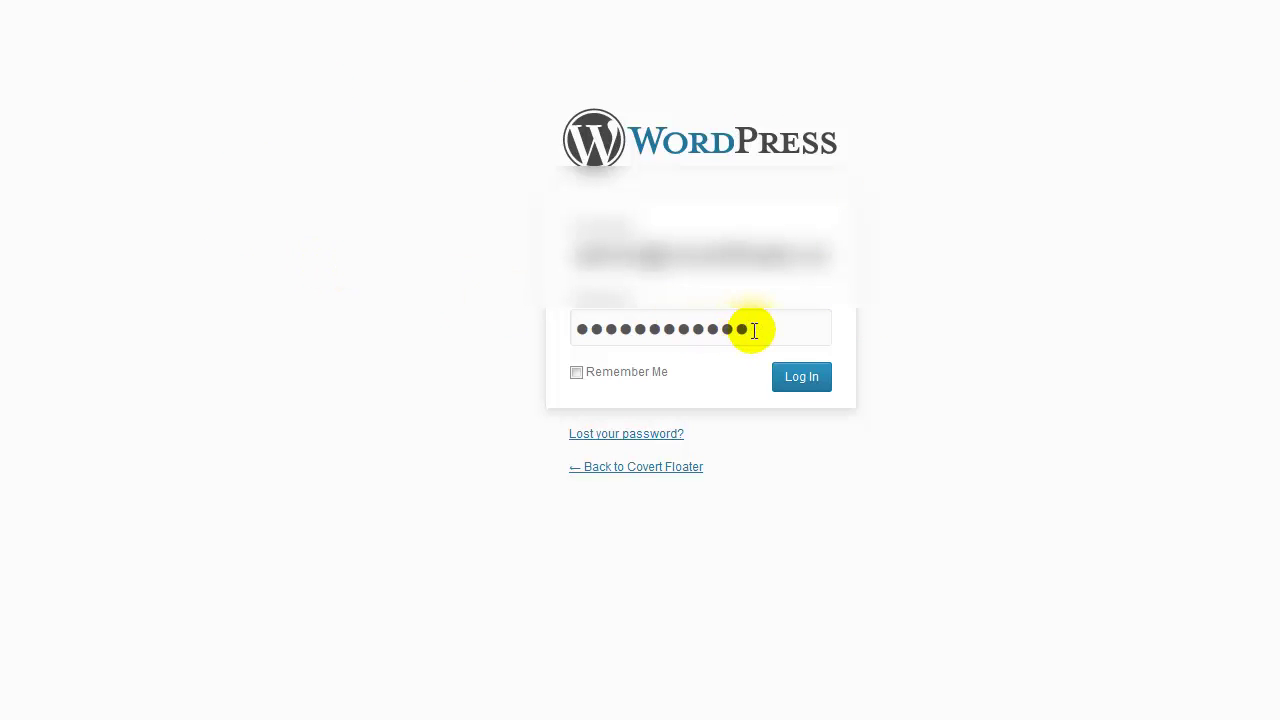
left_click(812, 330)
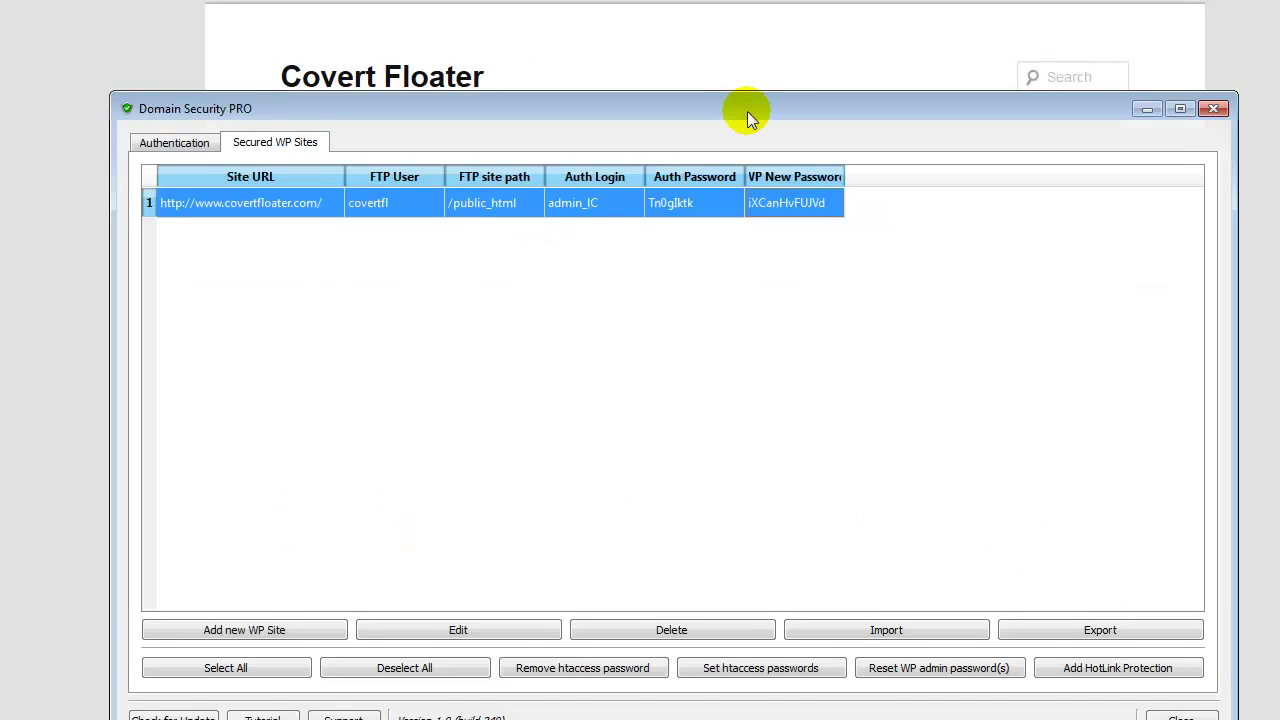
Step: Set htaccess passwords on covertfloater.com and acknowledge the Finished notice
left_click_drag(743, 114, 758, 108)
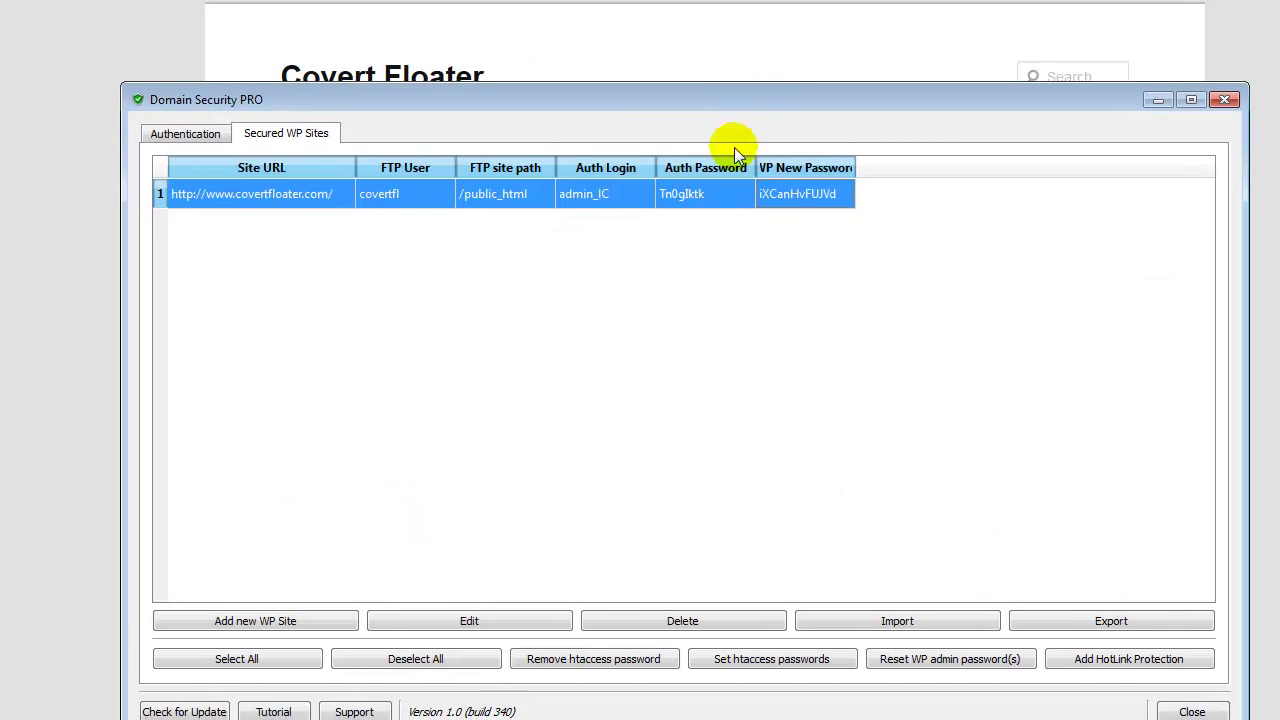
left_click(760, 665)
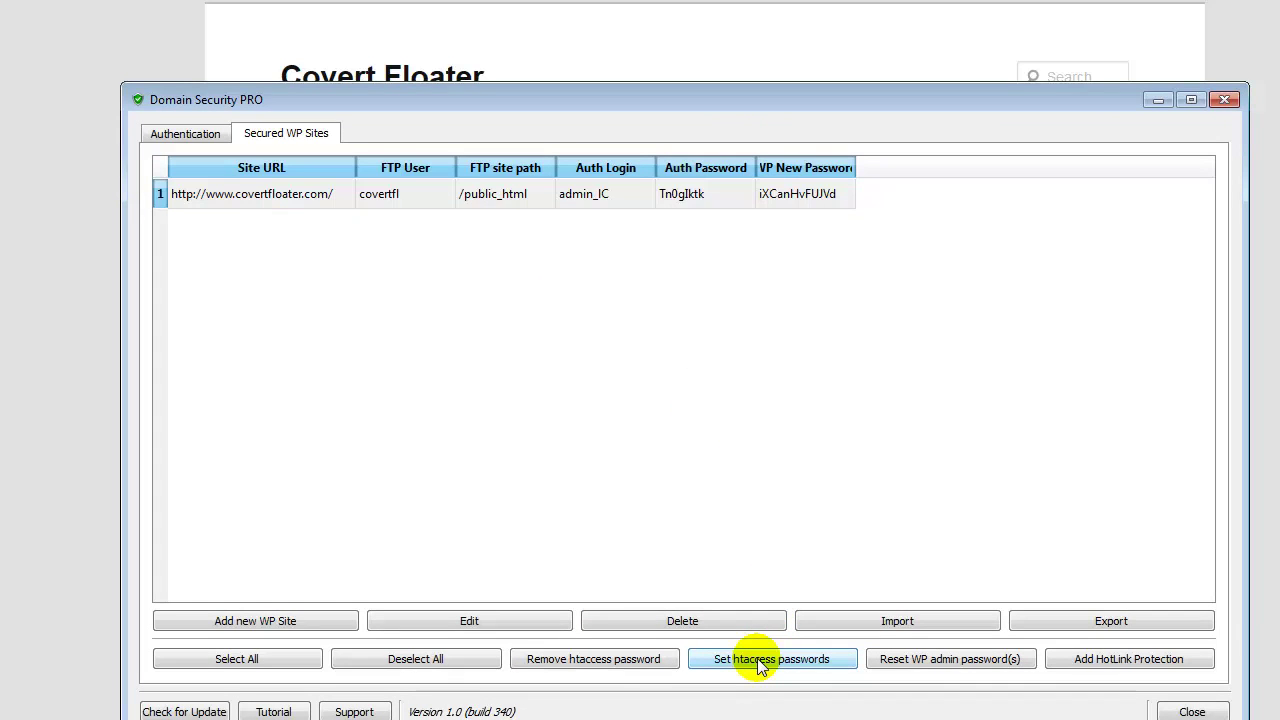
left_click(695, 447)
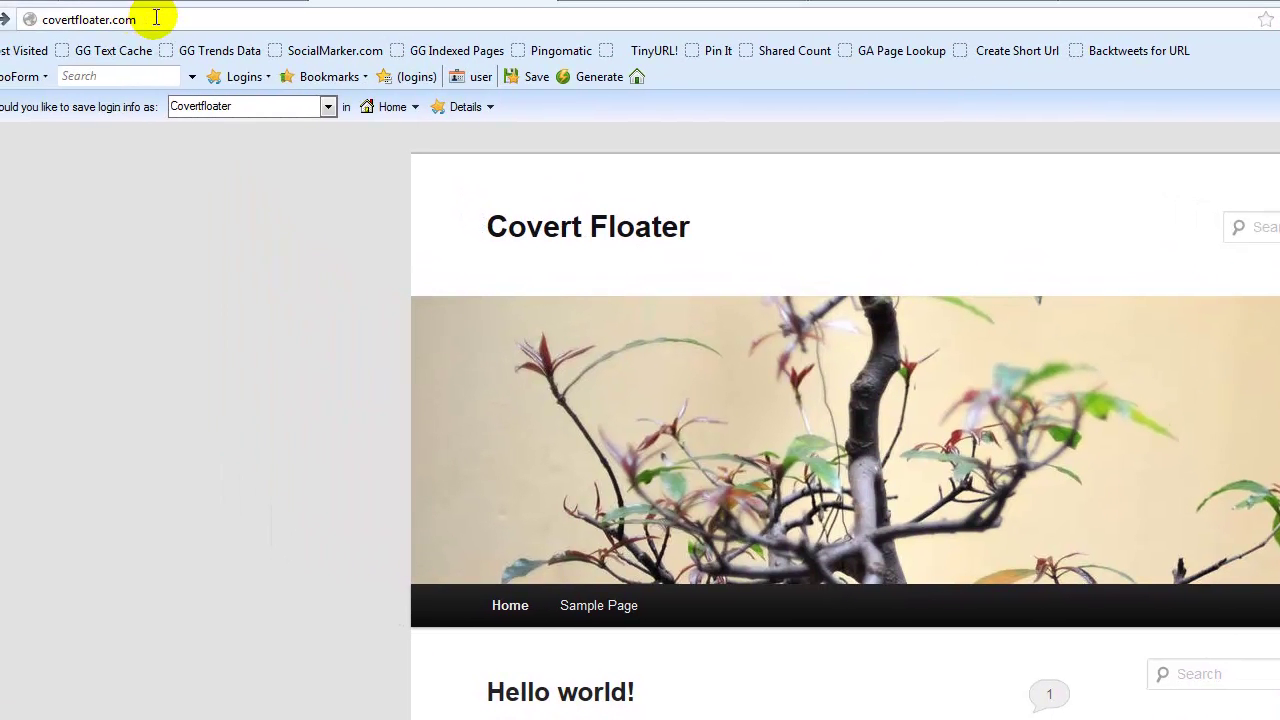
Step: Load covertfloater.com/wp-admin/ again to bring up the Authentication Required prompt
left_click(156, 18)
left_click(156, 18)
type("/")
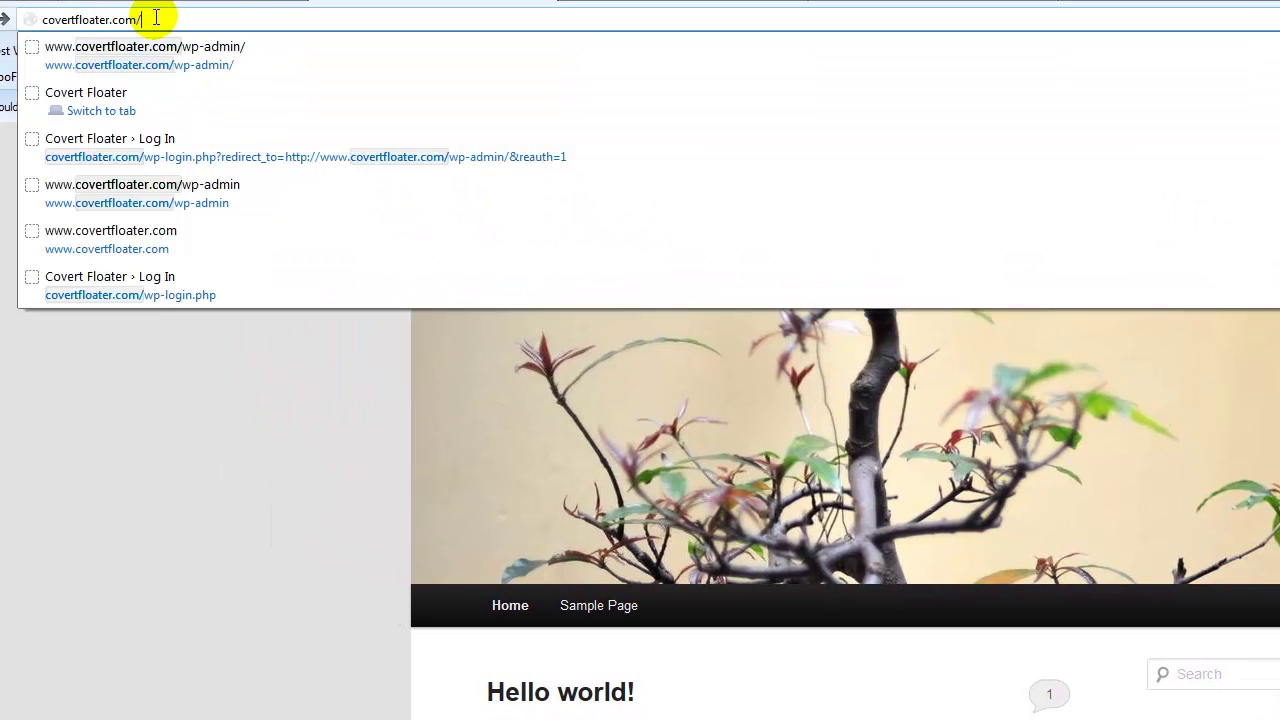
left_click(186, 47)
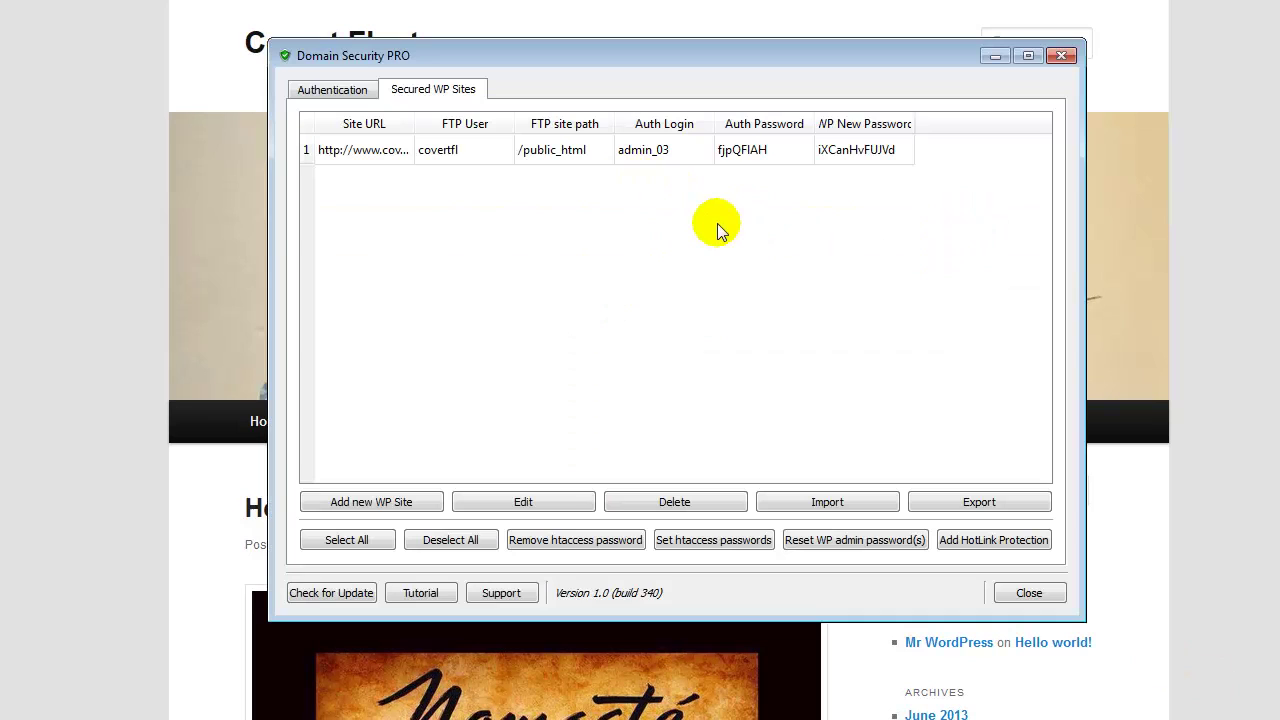
Step: Copy the site's htaccess auth login and password from its row, then minimize Domain Security PRO
left_click(645, 155)
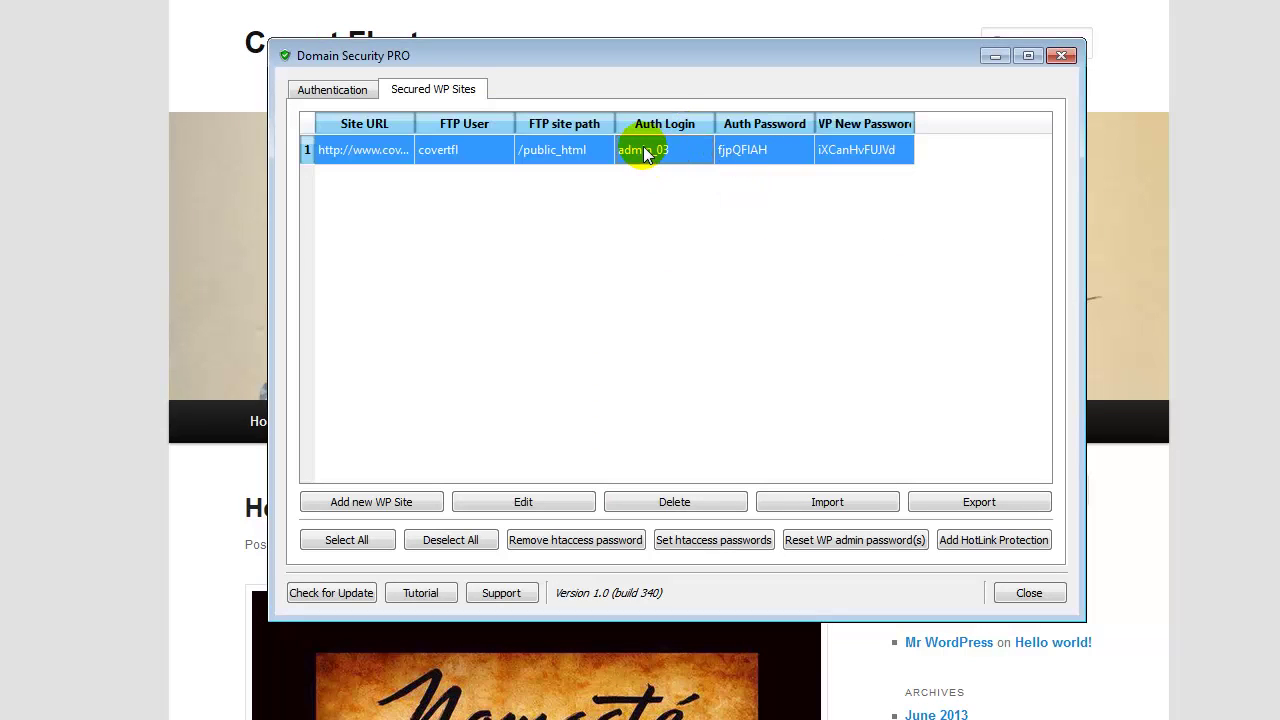
right_click(645, 155)
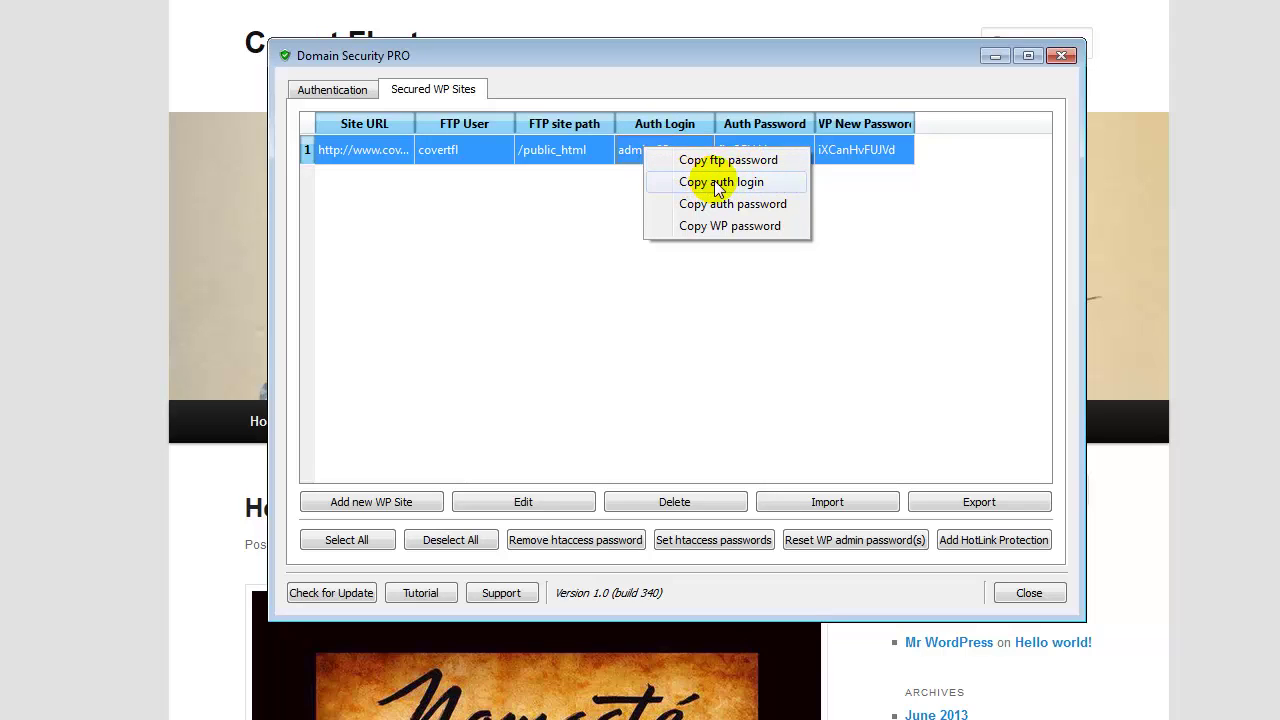
right_click(750, 150)
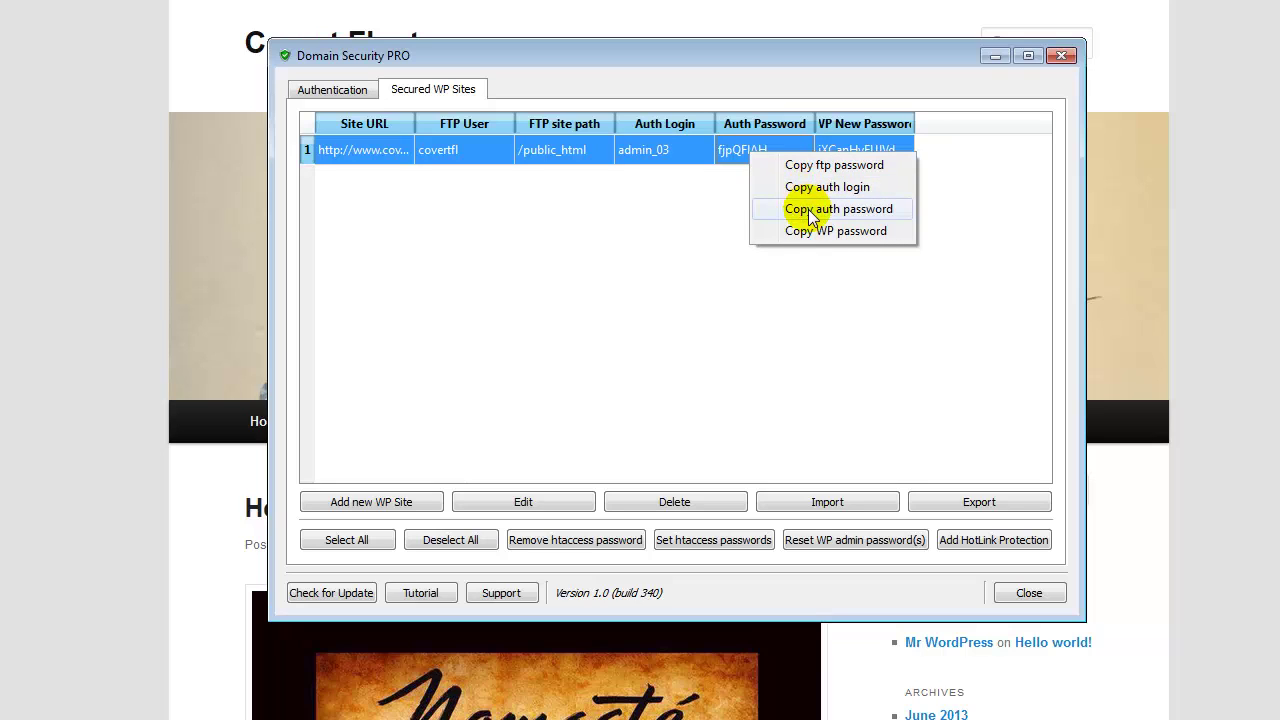
left_click(785, 207)
left_click(995, 55)
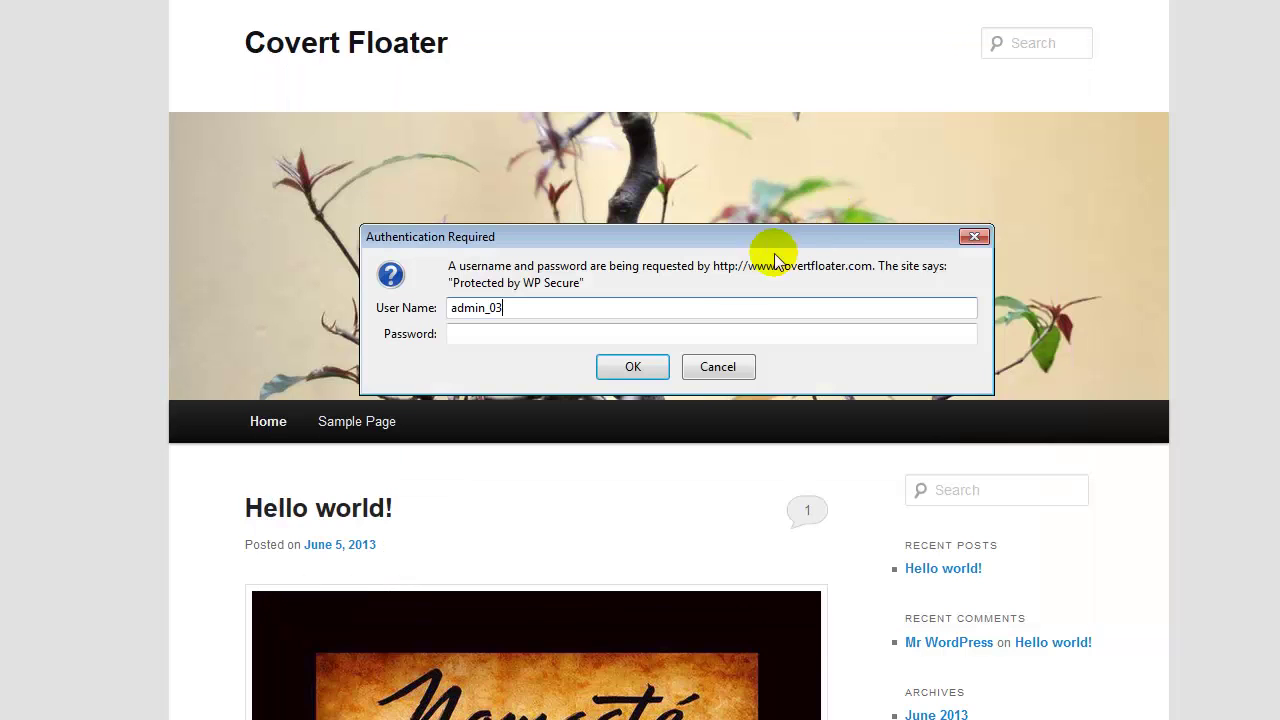
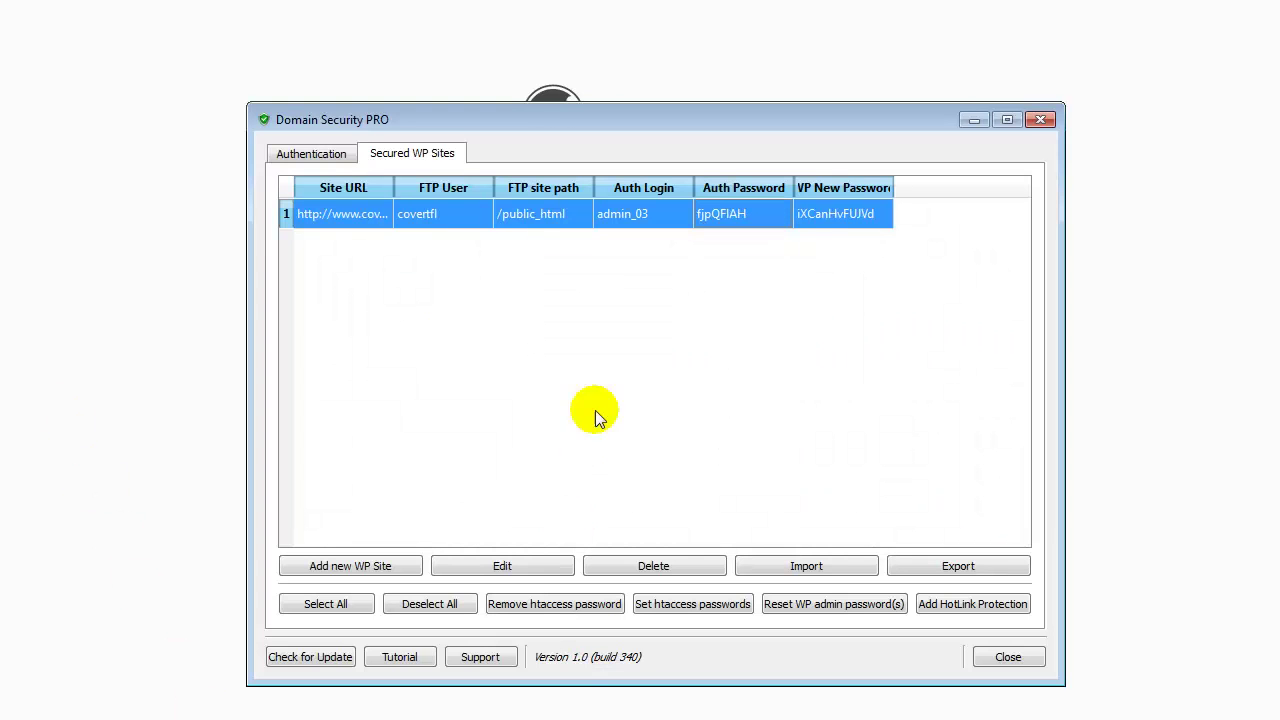
Step: Widen the WP New Password column and reset the site's WordPress admin password
left_click_drag(894, 187, 939, 190)
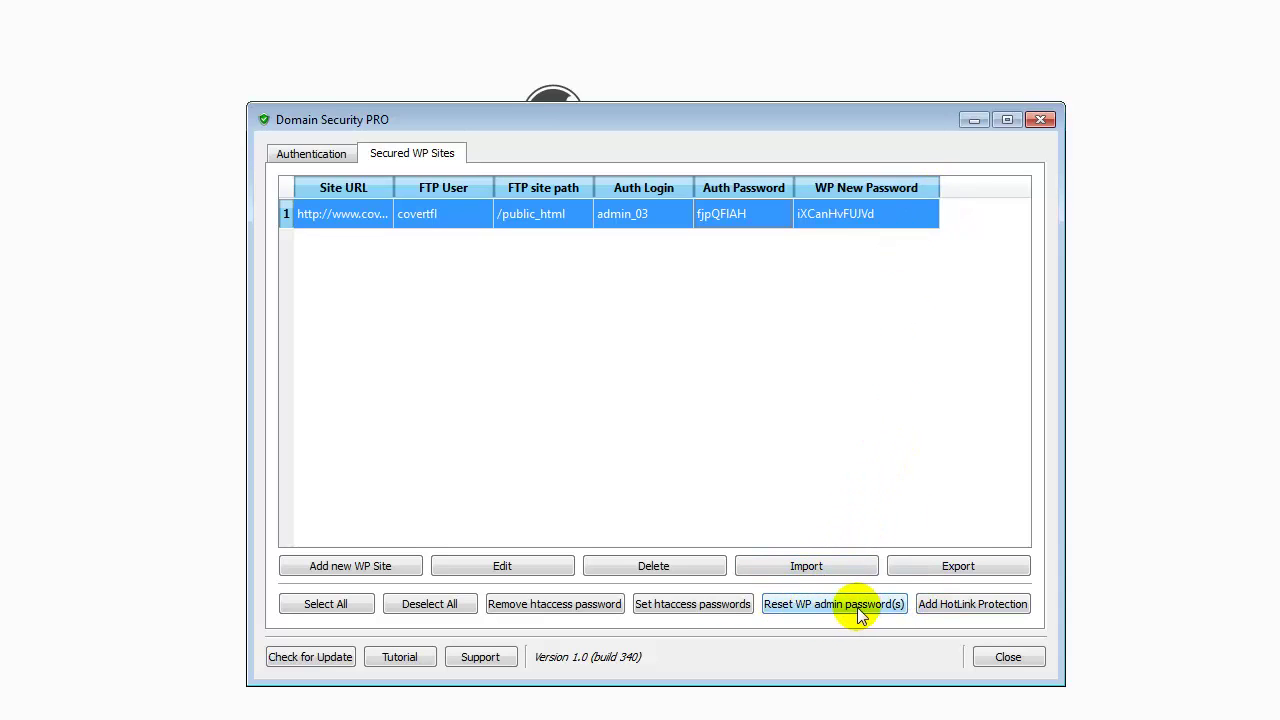
left_click(785, 603)
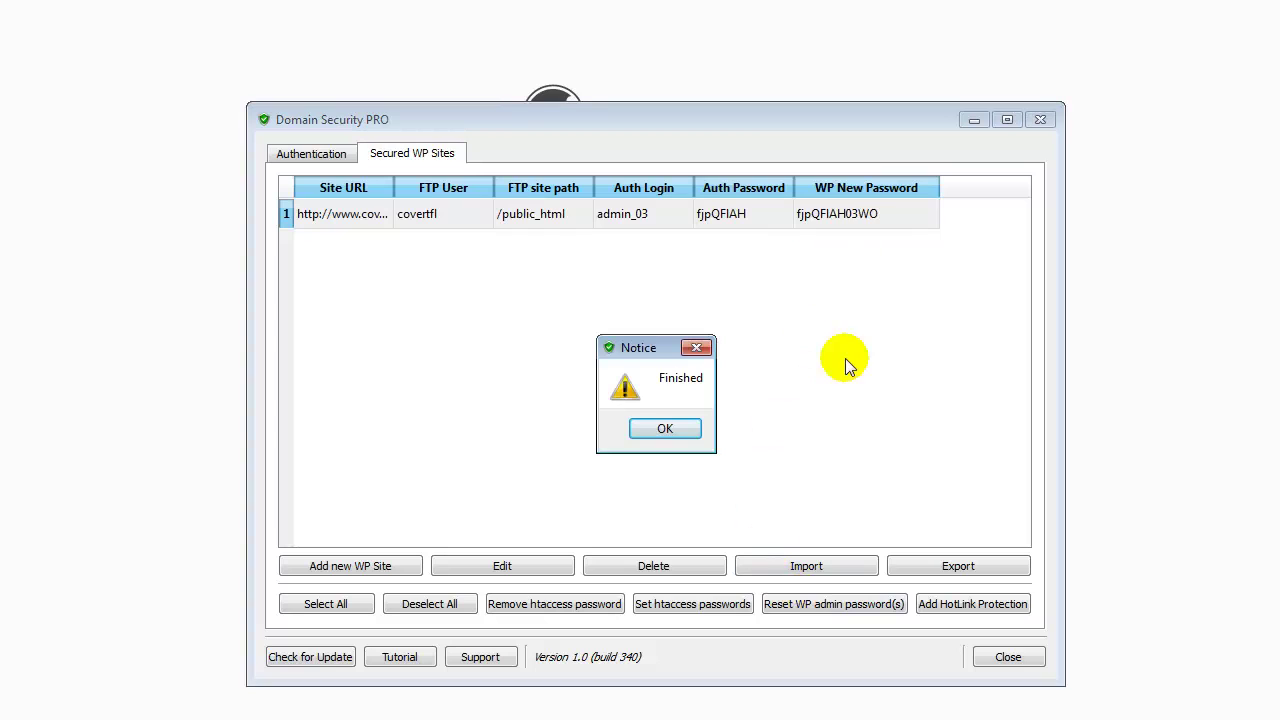
left_click(686, 432)
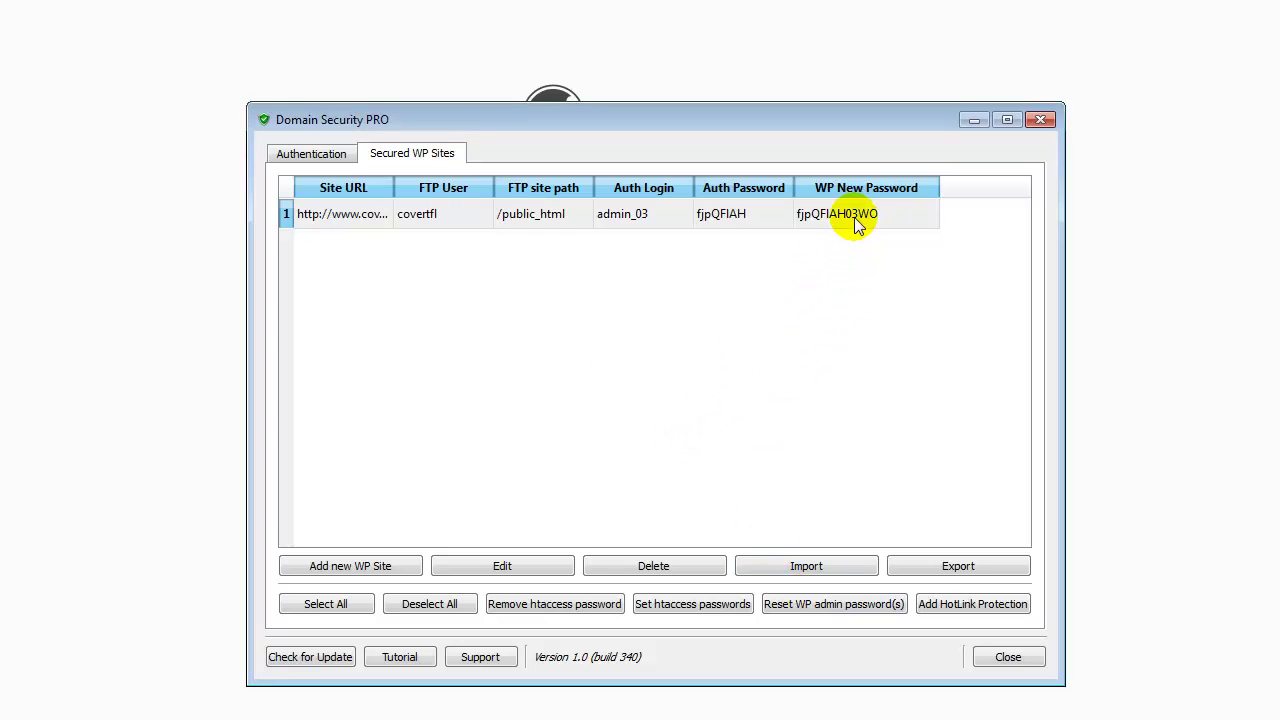
Step: Copy the new admin password from the site row and log in to WordPress with it
right_click(853, 218)
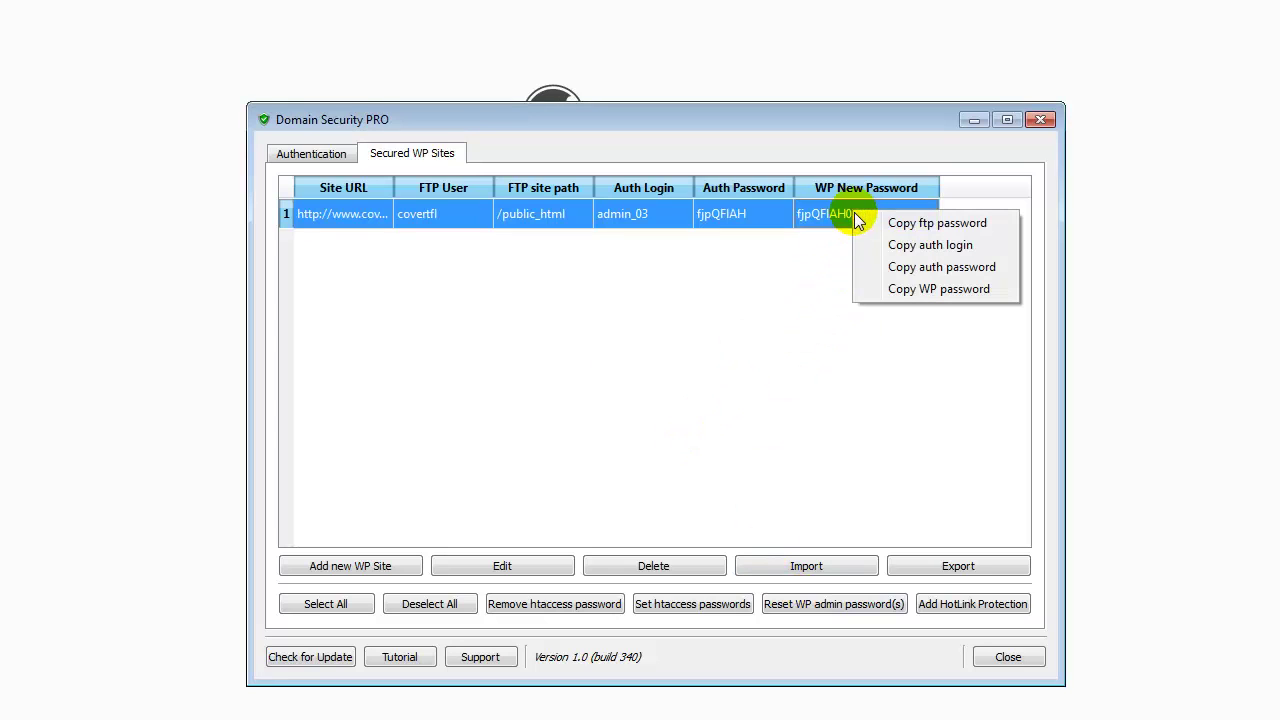
left_click(916, 289)
left_click(973, 120)
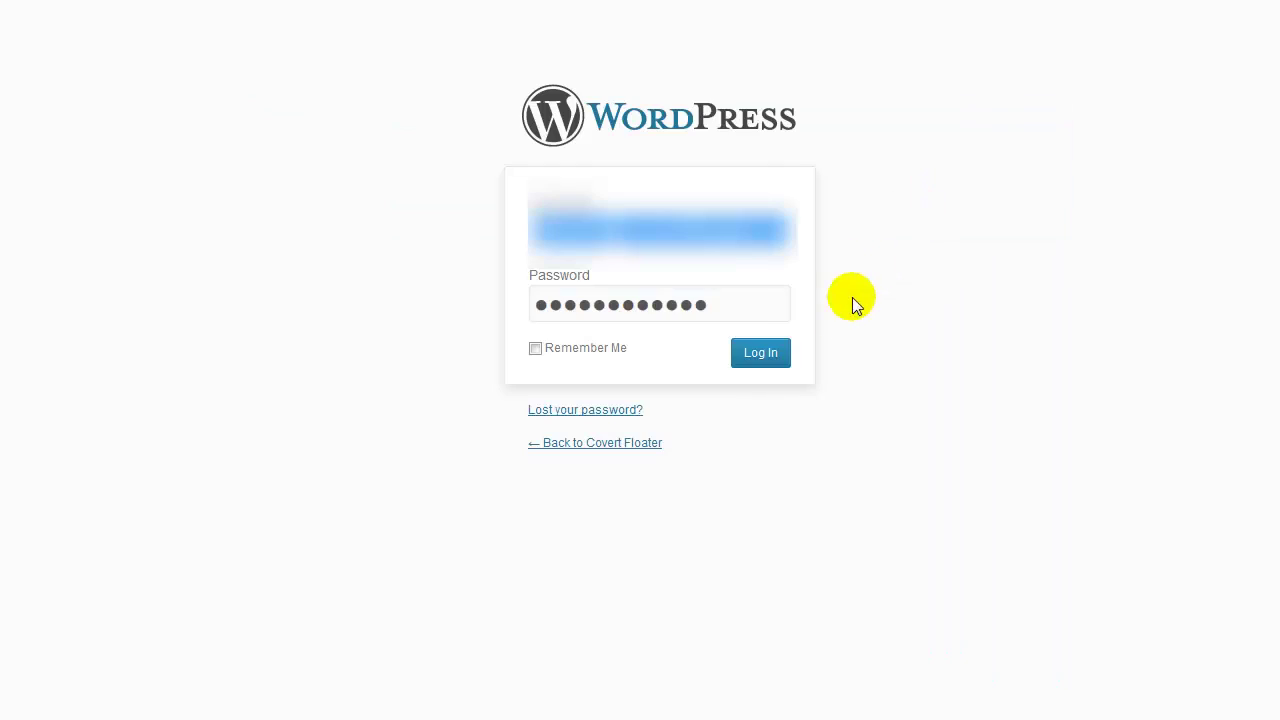
left_click_drag(745, 314, 472, 308)
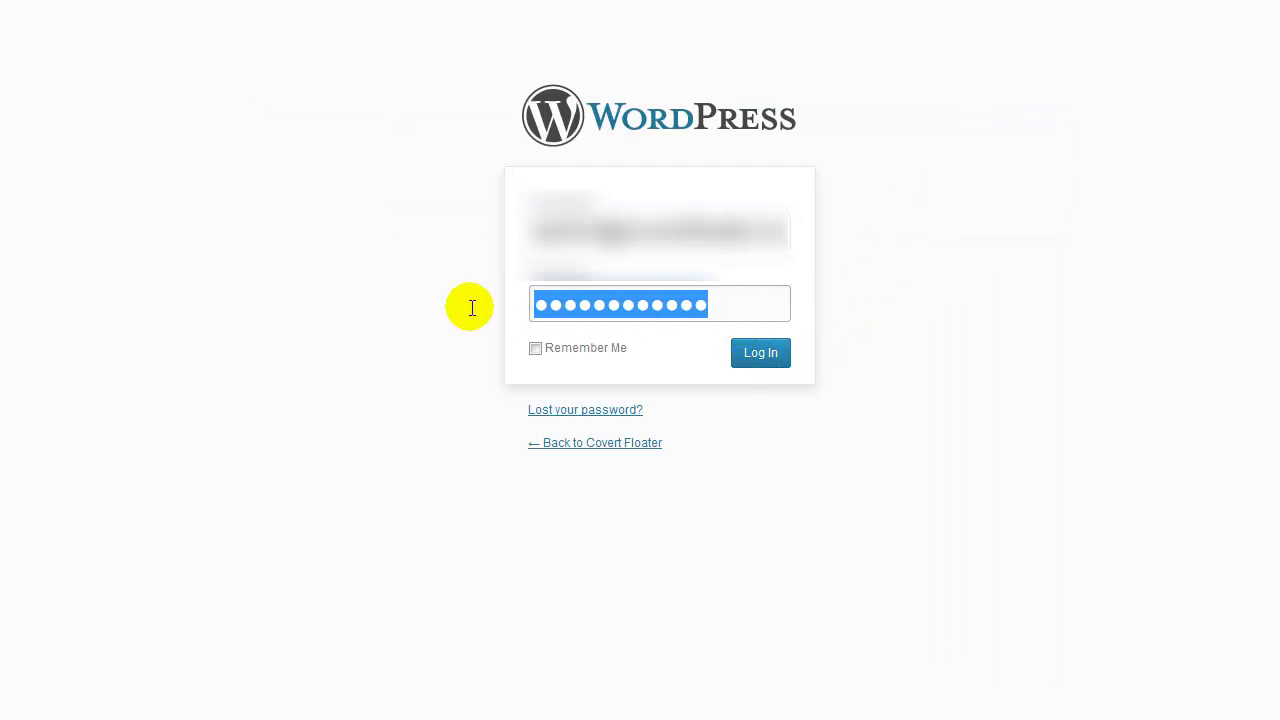
key("ctrl+v")
left_click(755, 360)
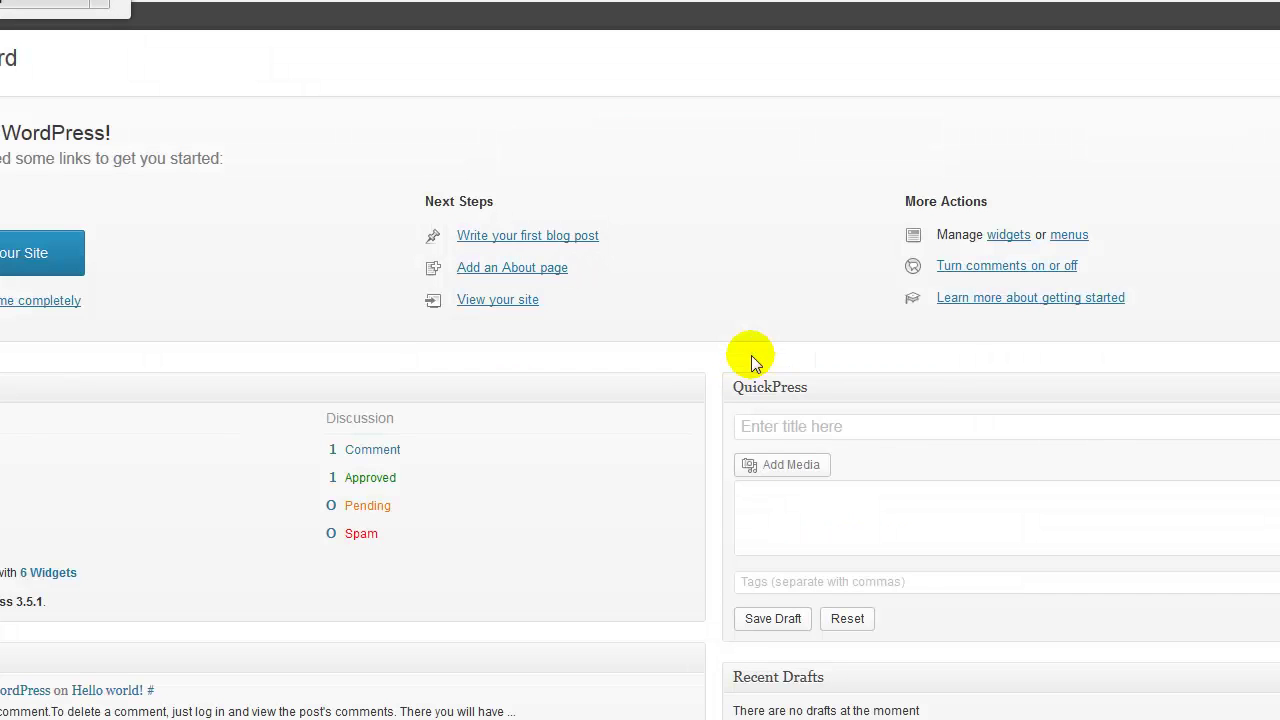
key("alt+Tab")
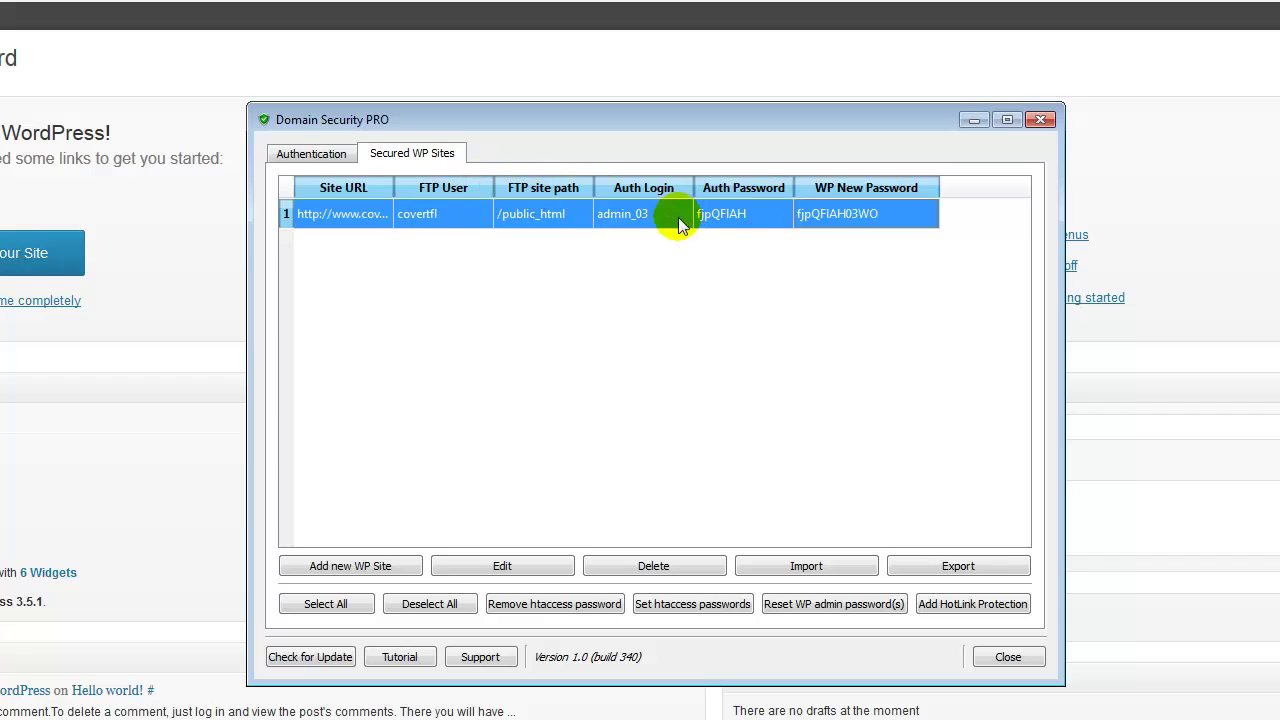
Step: Open the site row's copy options in Domain Security PRO and close them without copying
right_click(556, 213)
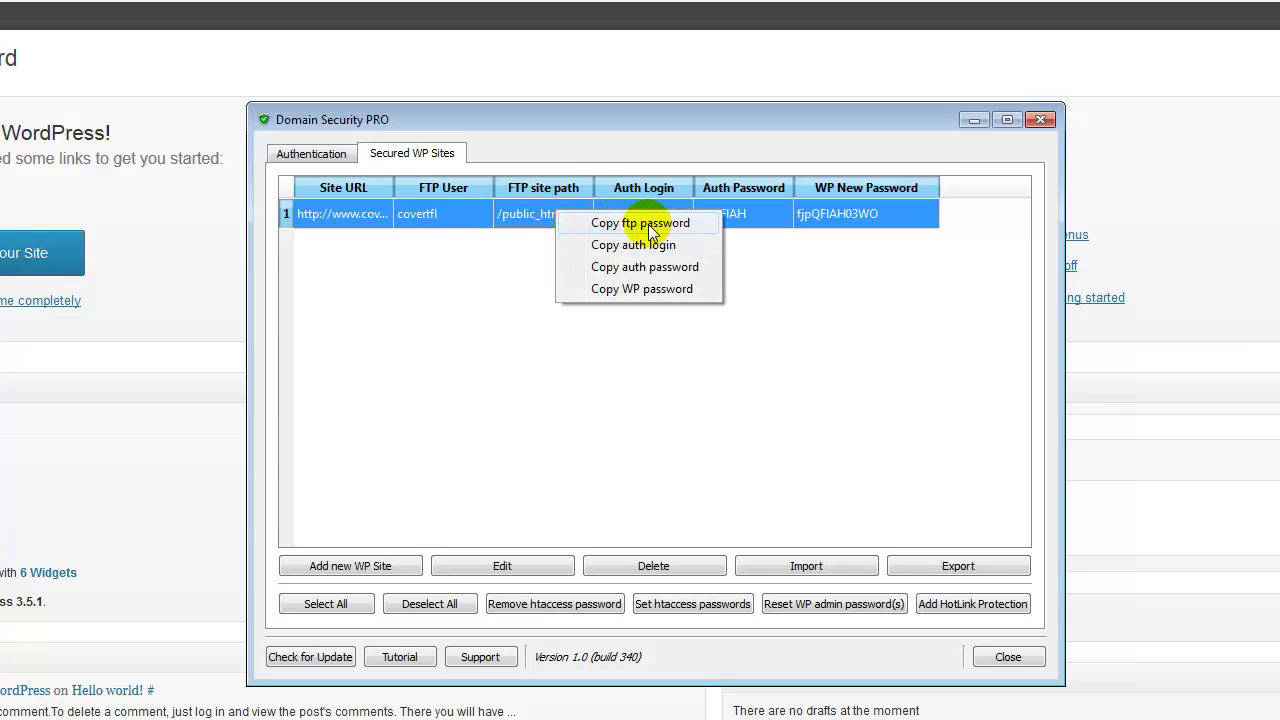
left_click(549, 247)
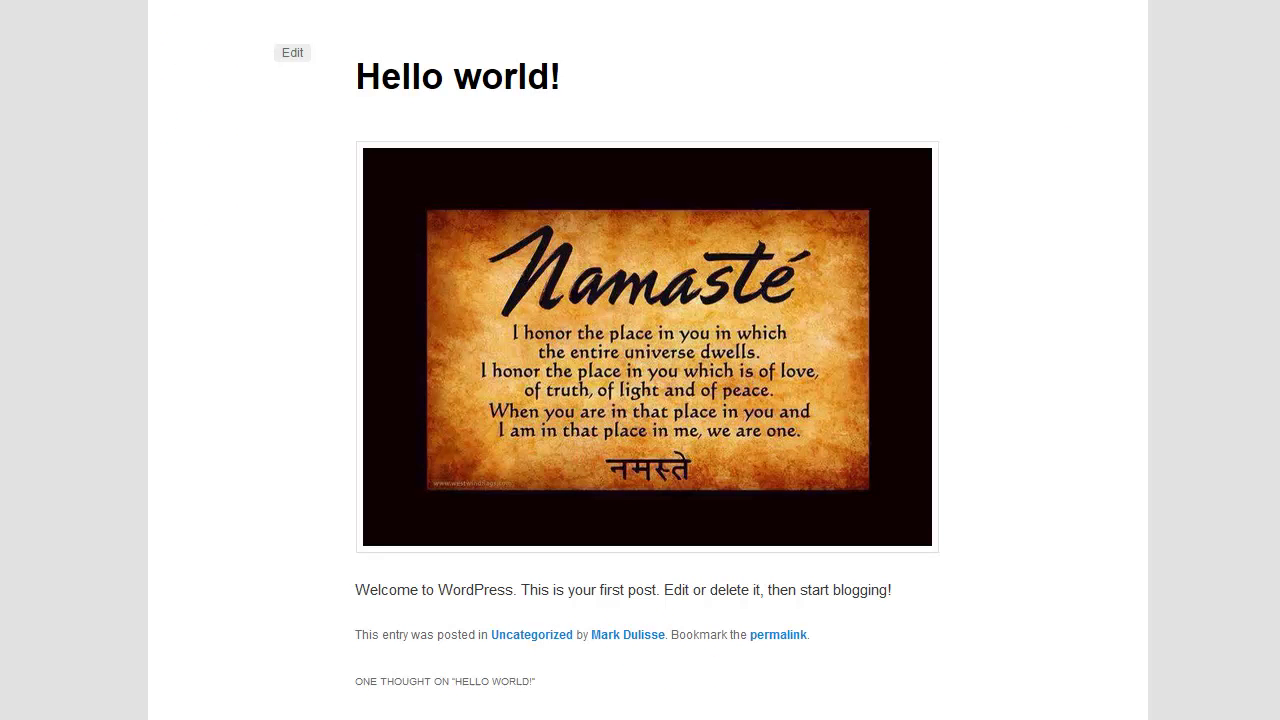
Step: Check the Hello world! post and go to the hoplinktest page address
scroll(648, 360, "up", 2)
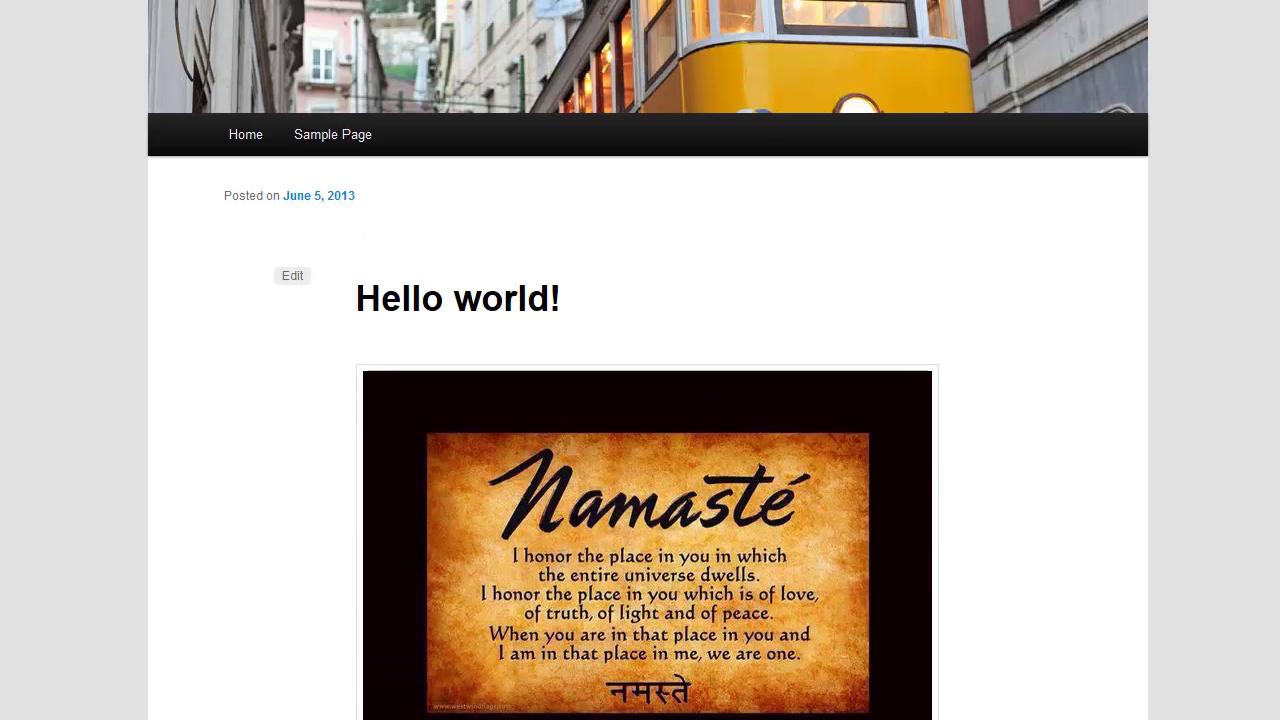
scroll(648, 360, "down", 2)
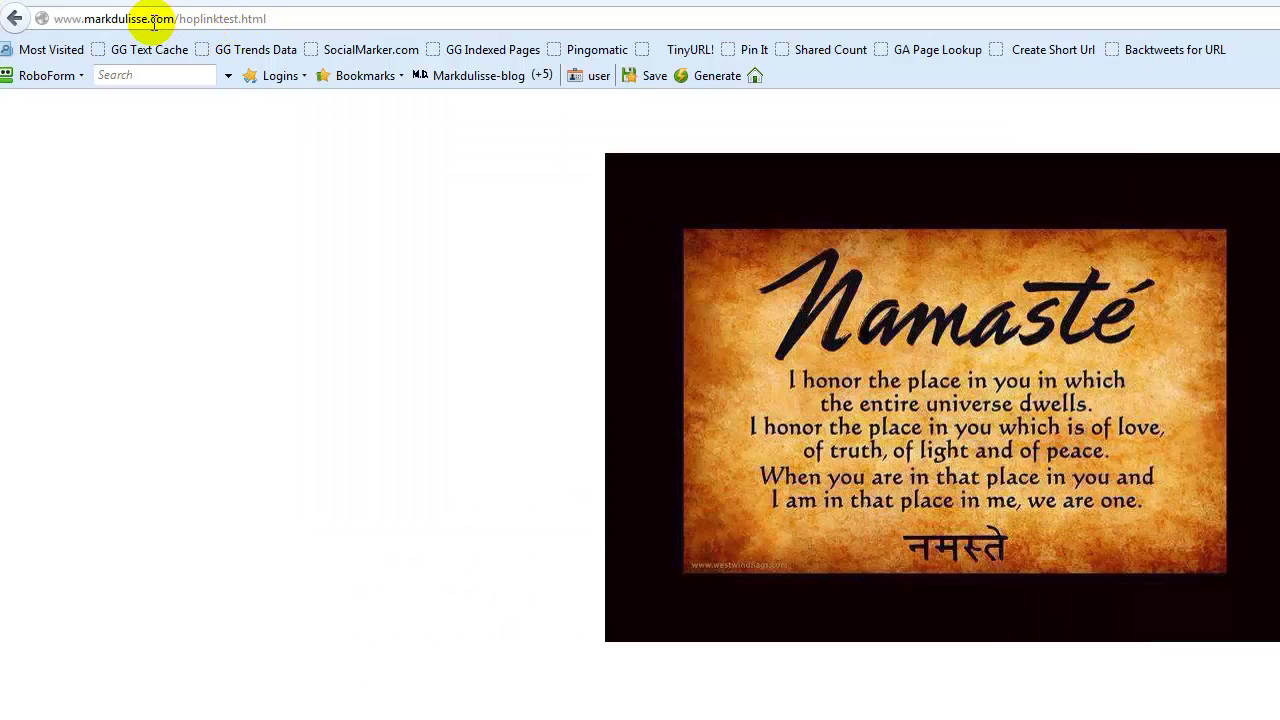
left_click(155, 22)
left_click(178, 20)
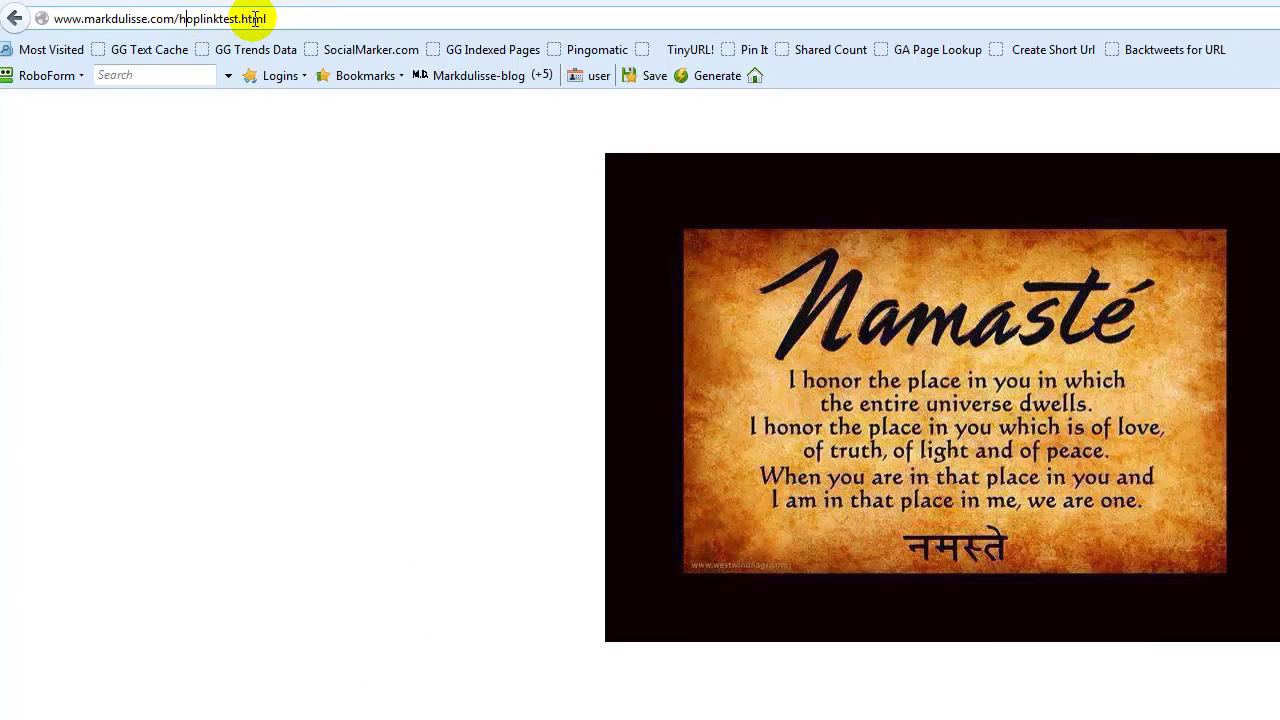
Step: View the hoplinktest page source to confirm it embeds namaste.jpg
left_click(30, 2)
mouse_move(110, 184)
left_click(251, 422)
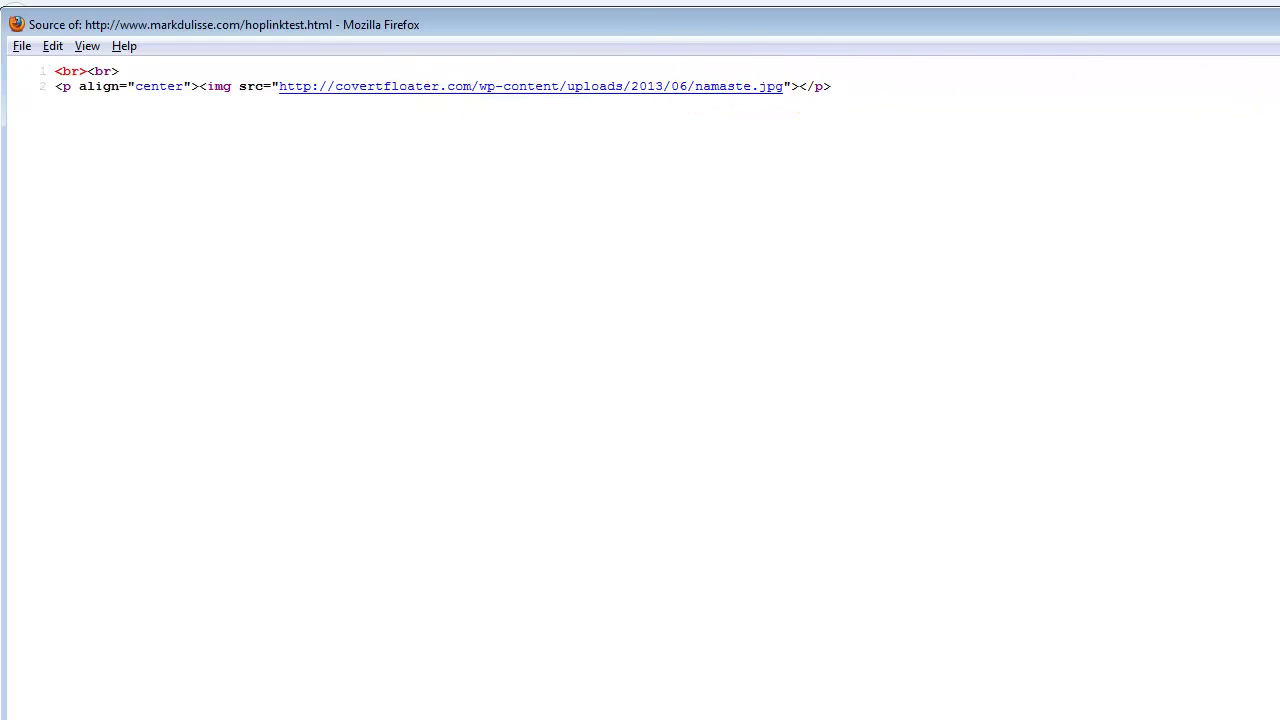
key("ctrl+w")
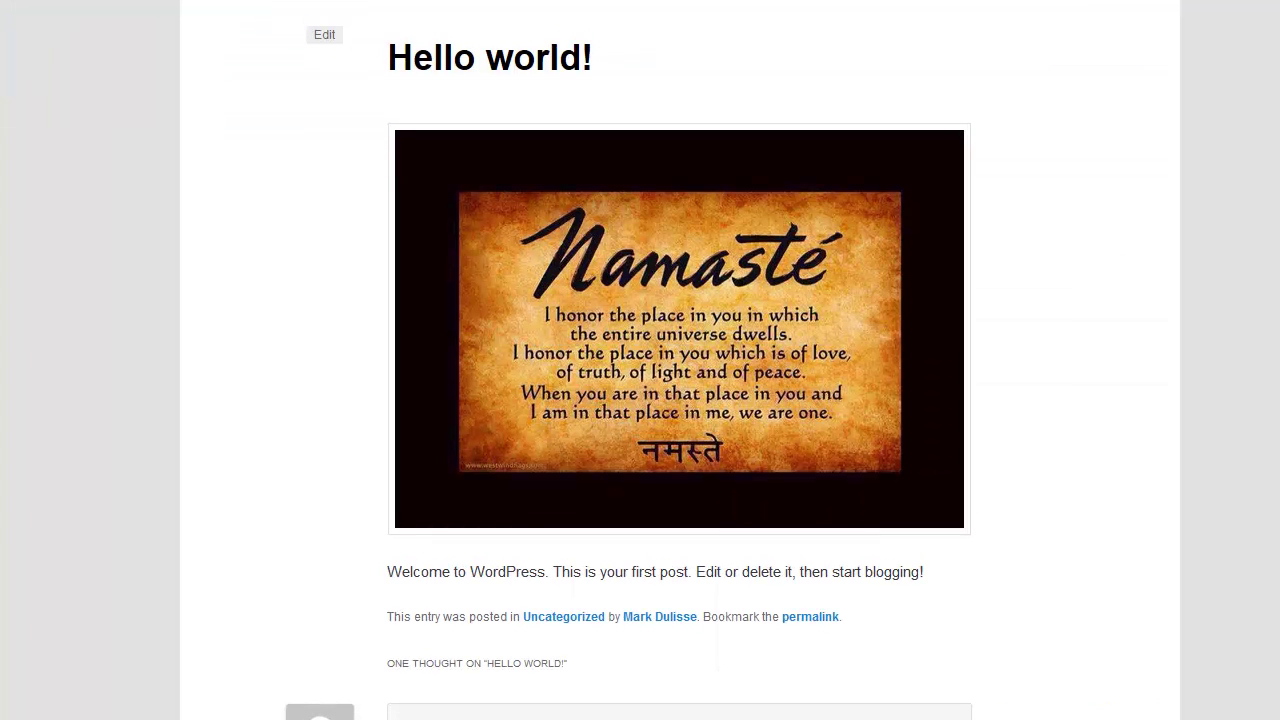
key("alt+Tab")
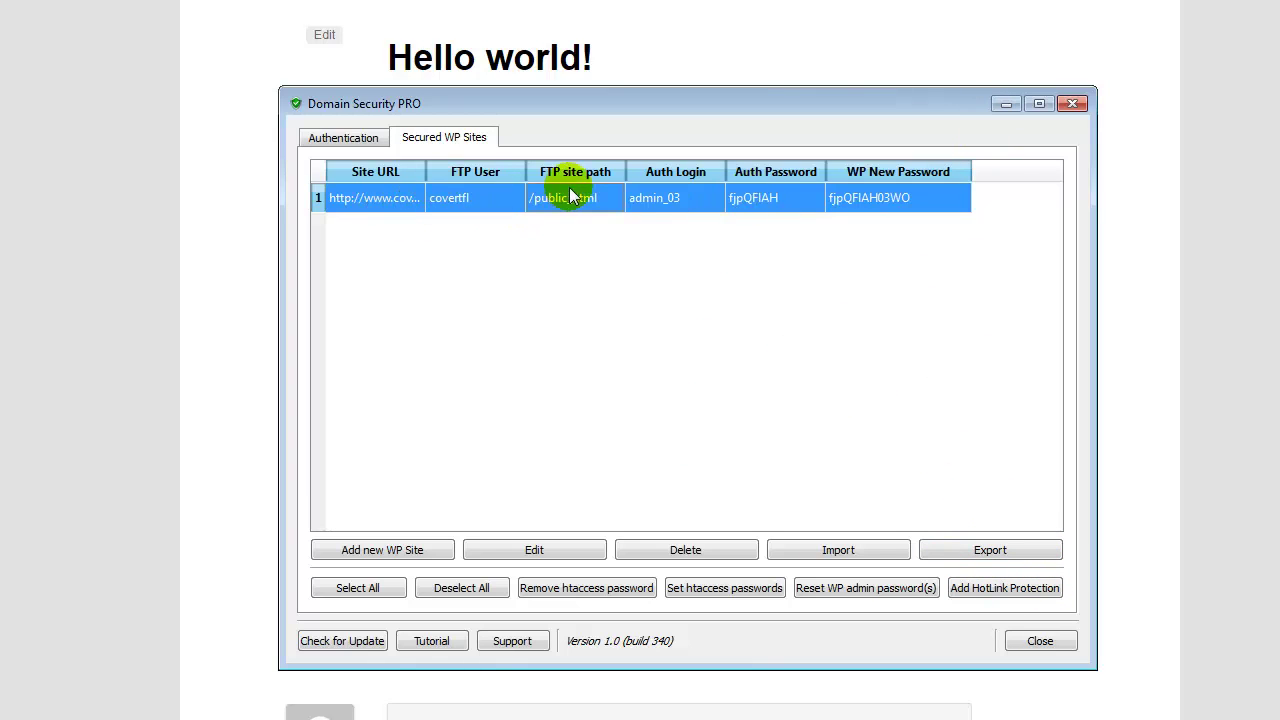
Step: Add hotlink protection to the WordPress site with Add HotLink Protection
left_click(1003, 588)
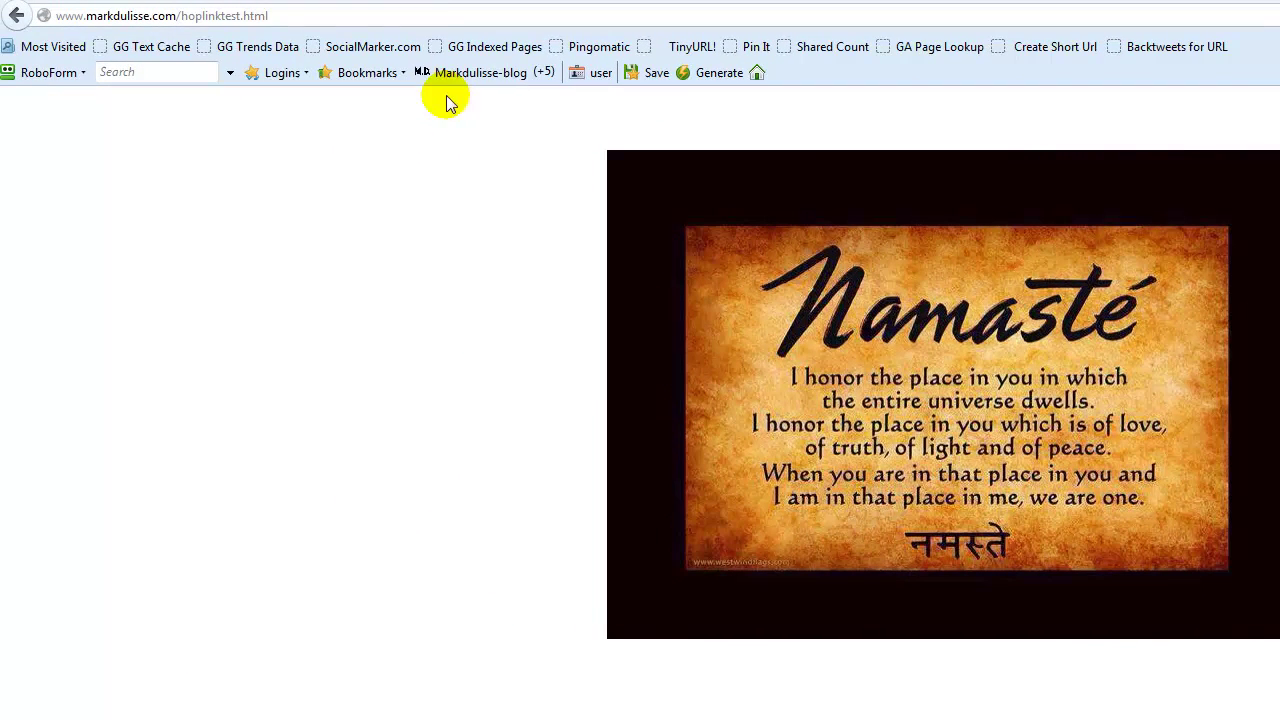
Step: Reload the hoplinktest page, which now shows a broken image instead of Namasté
left_click(420, 16)
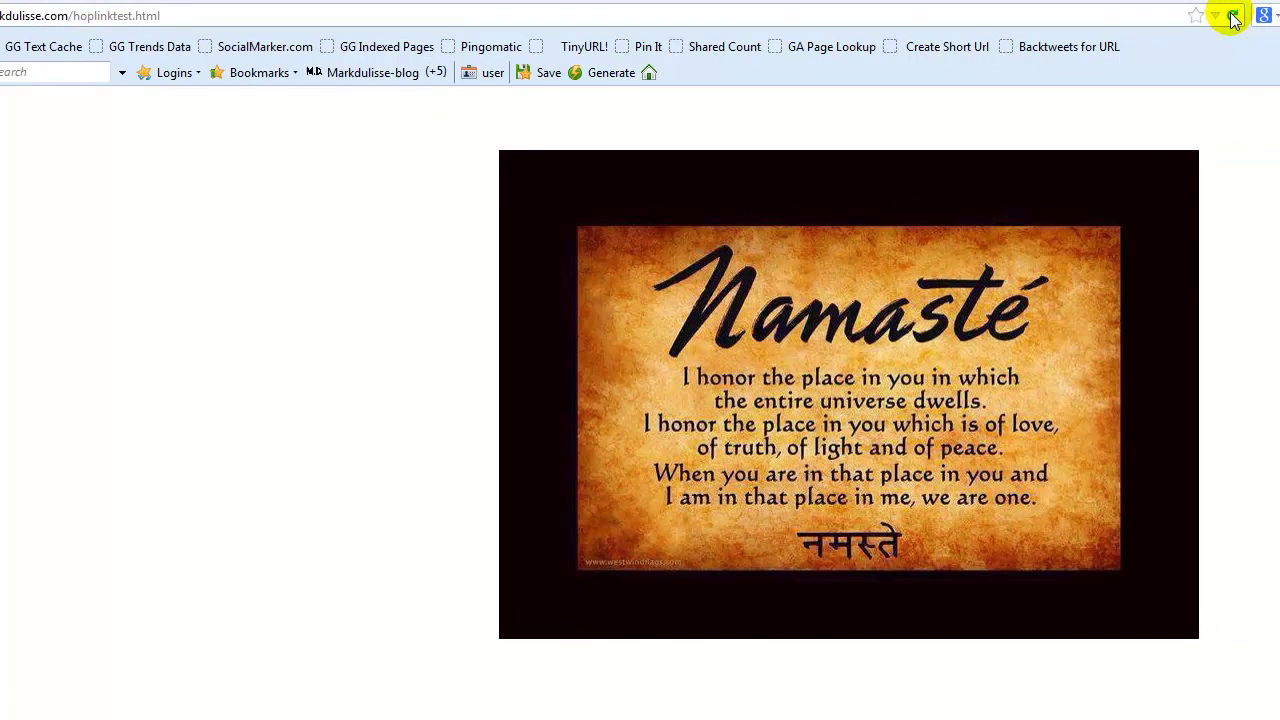
left_click(1233, 17)
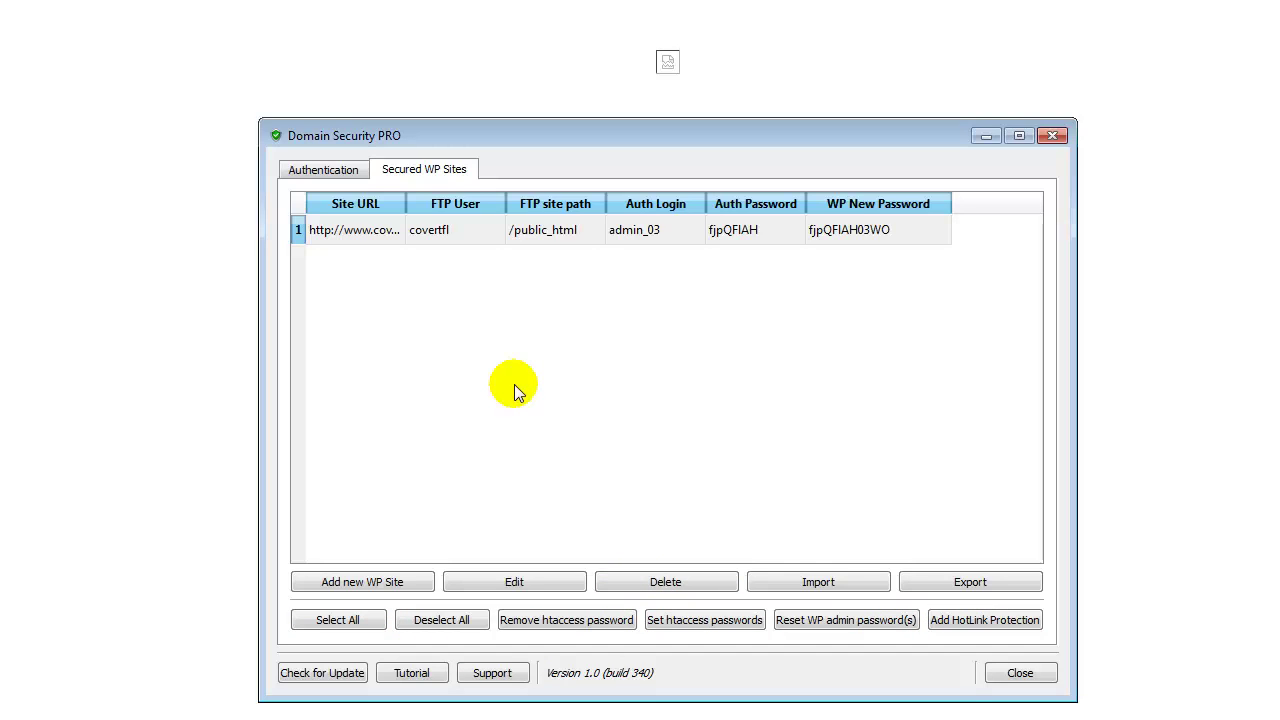
left_click(817, 620)
left_click_drag(740, 145, 685, 104)
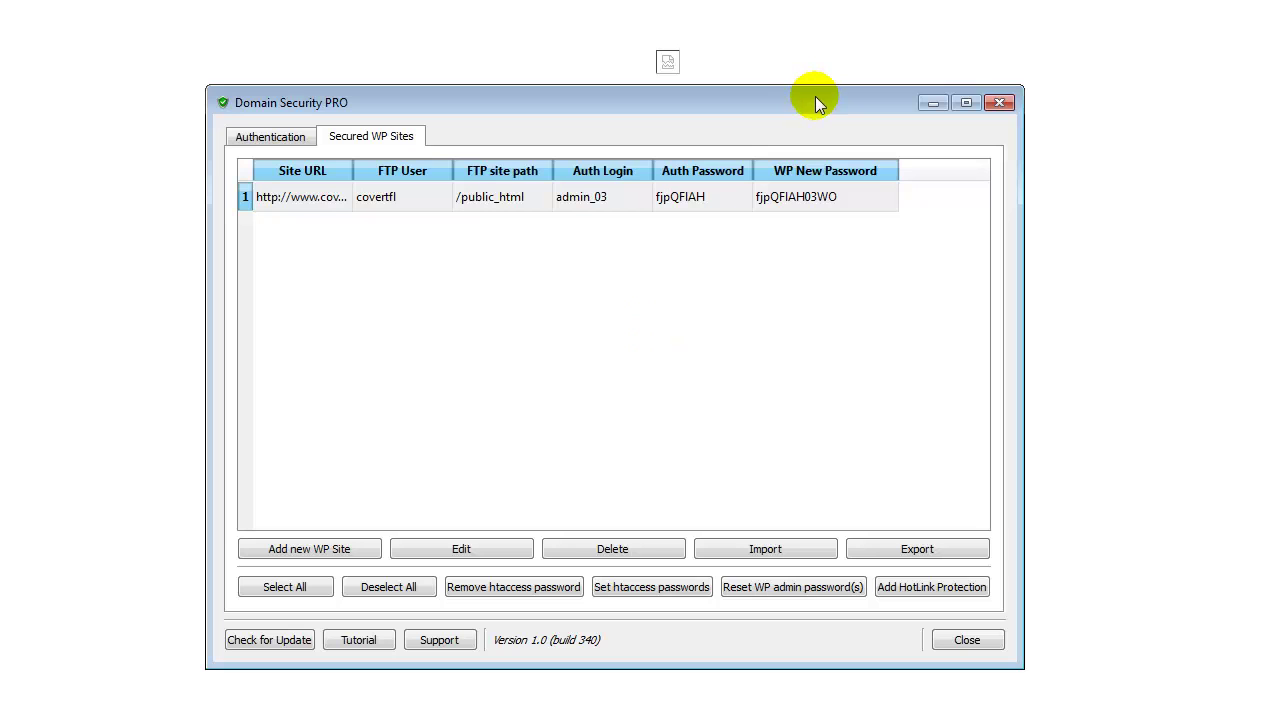
mouse_move(815, 100)
left_mouse_down()
mouse_move(821, 48)
mouse_move(809, 100)
left_mouse_up()
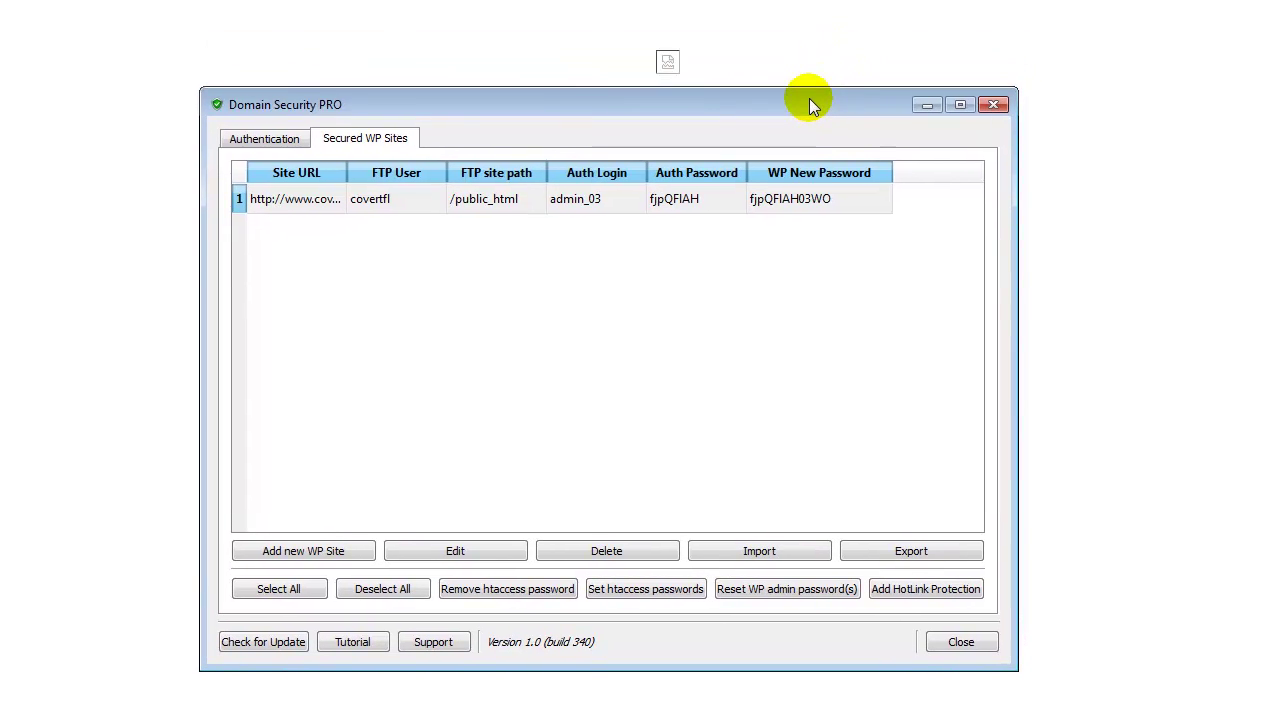